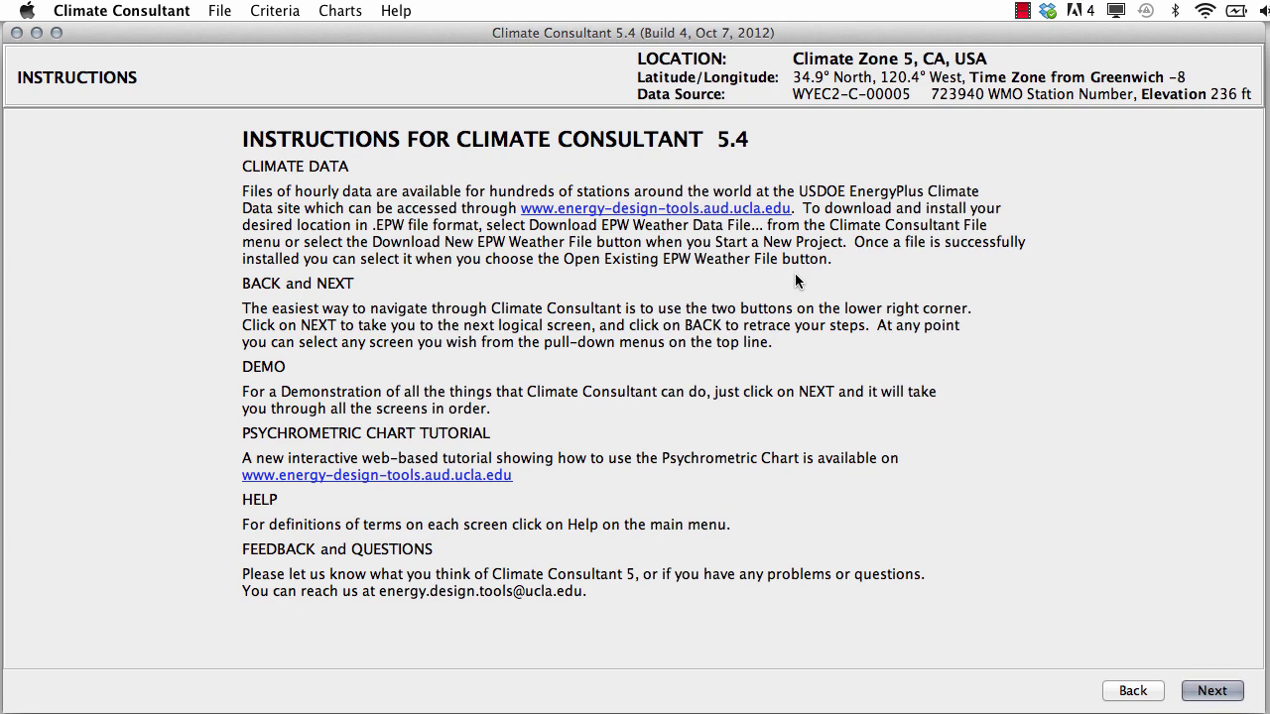
Start a new project in Imperial units using the existing weather data file CZ05RV2.epw
key(Return)
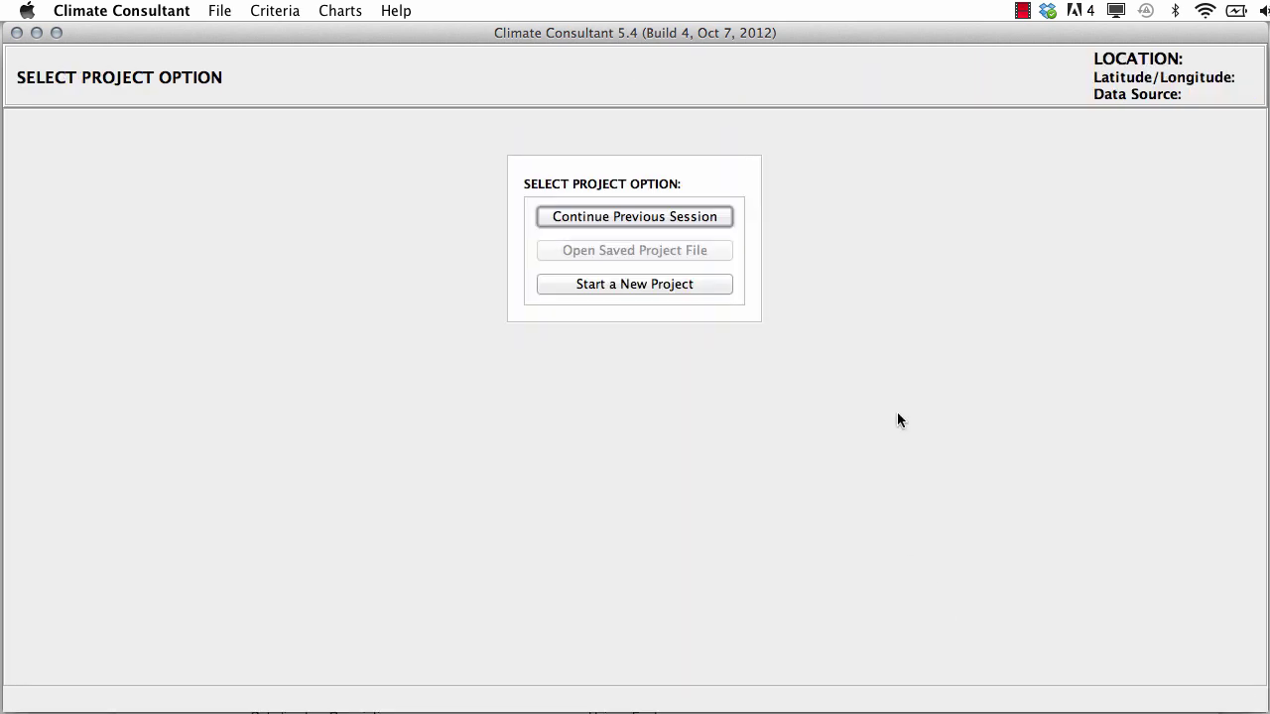
click(702, 283)
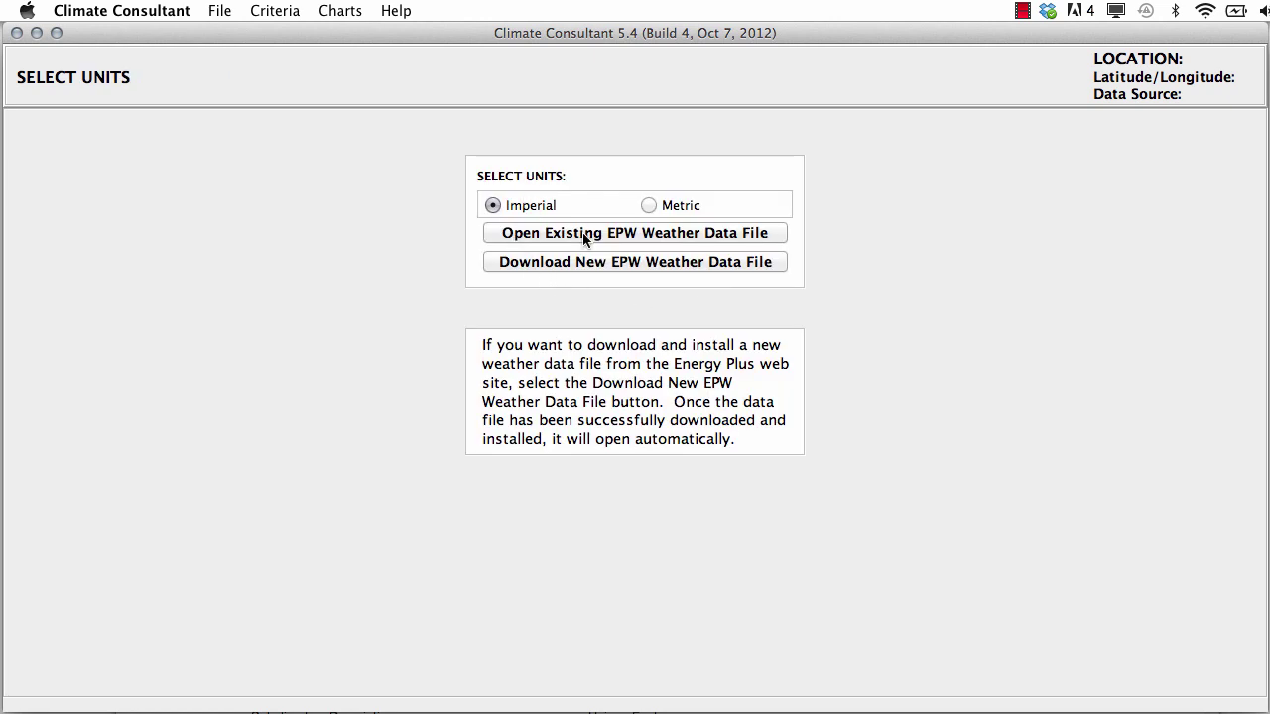
click(616, 234)
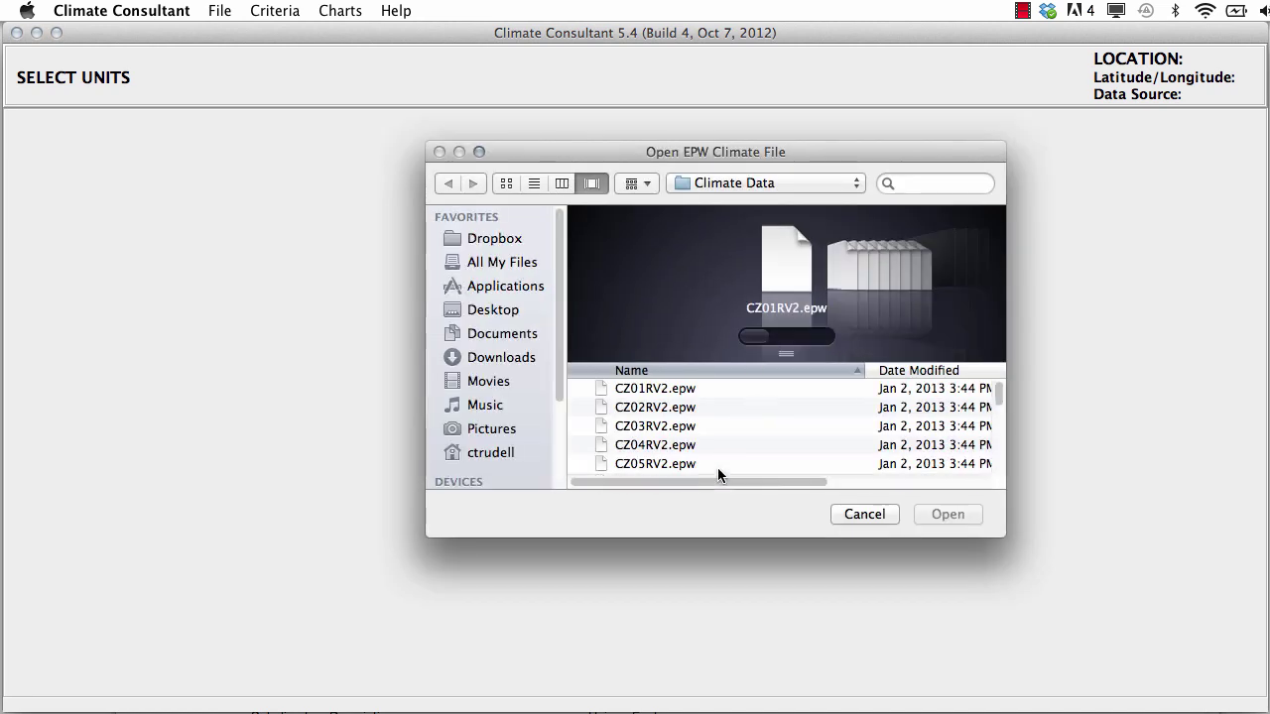
click(534, 182)
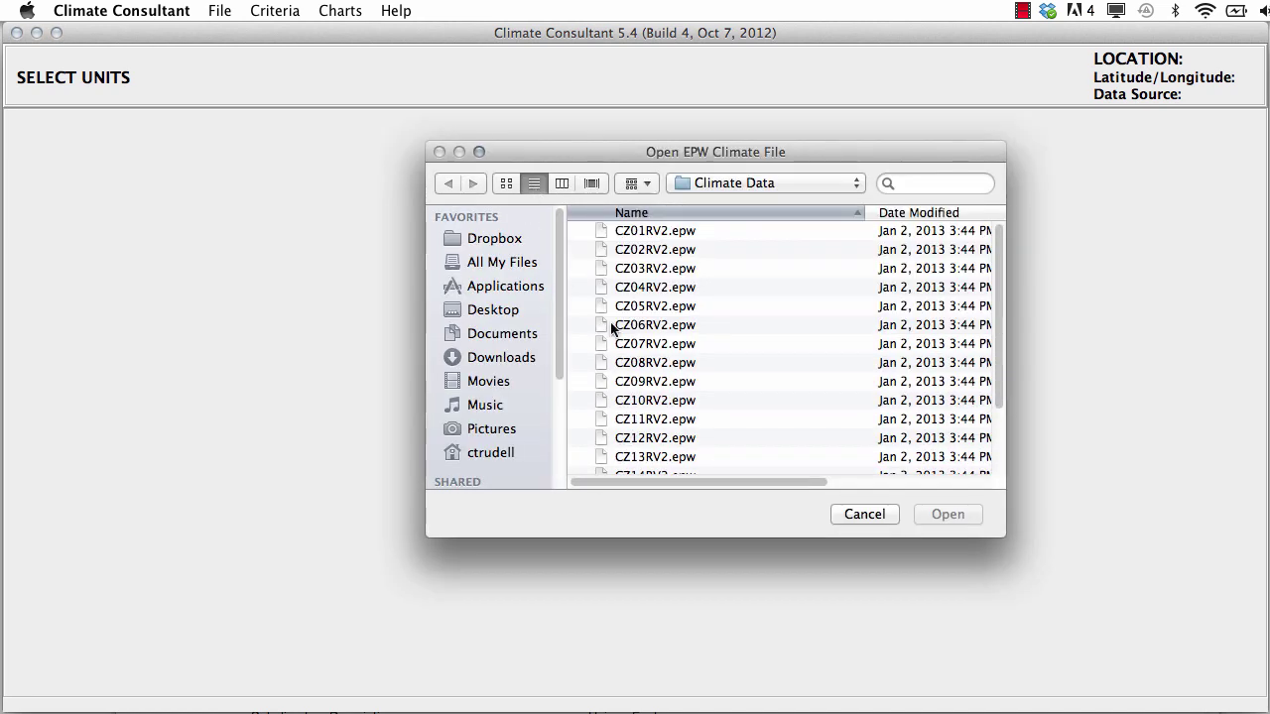
click(661, 305)
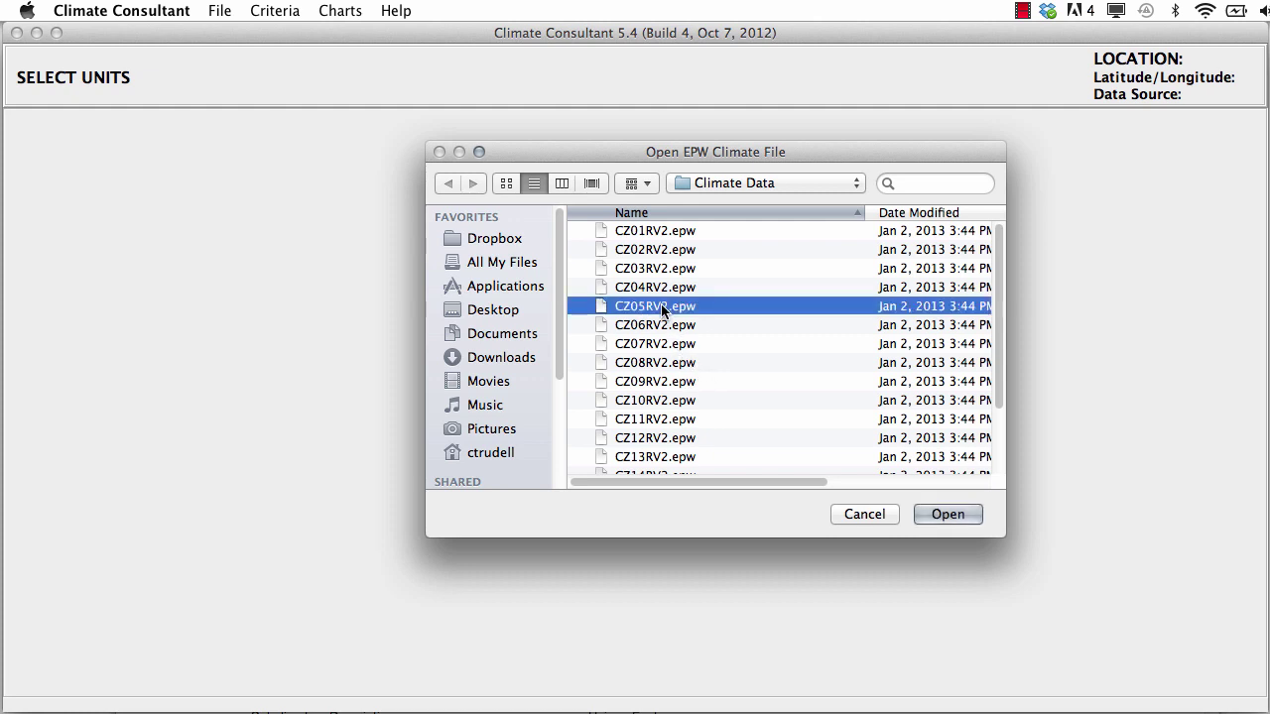
click(932, 514)
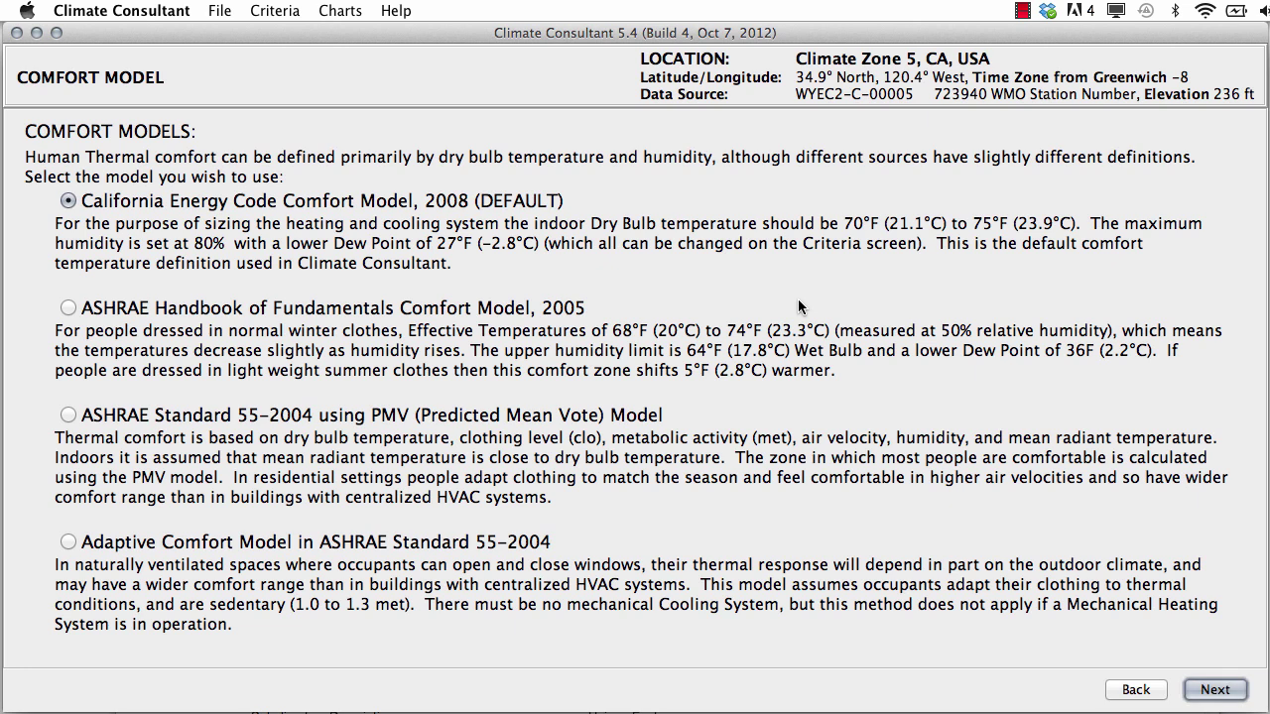
Accept the default California Energy Code Comfort Model, 2008 and its default criteria values, and continue to the Temperature Range chart
click(1212, 690)
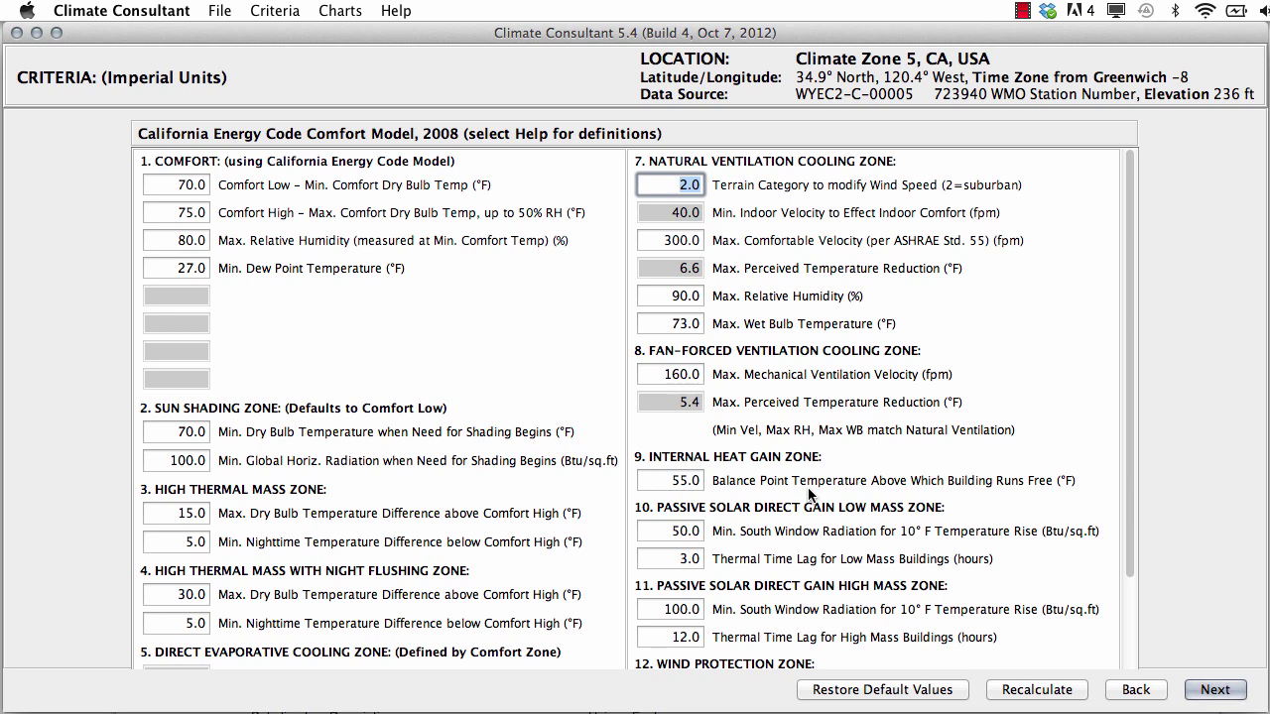
click(165, 181)
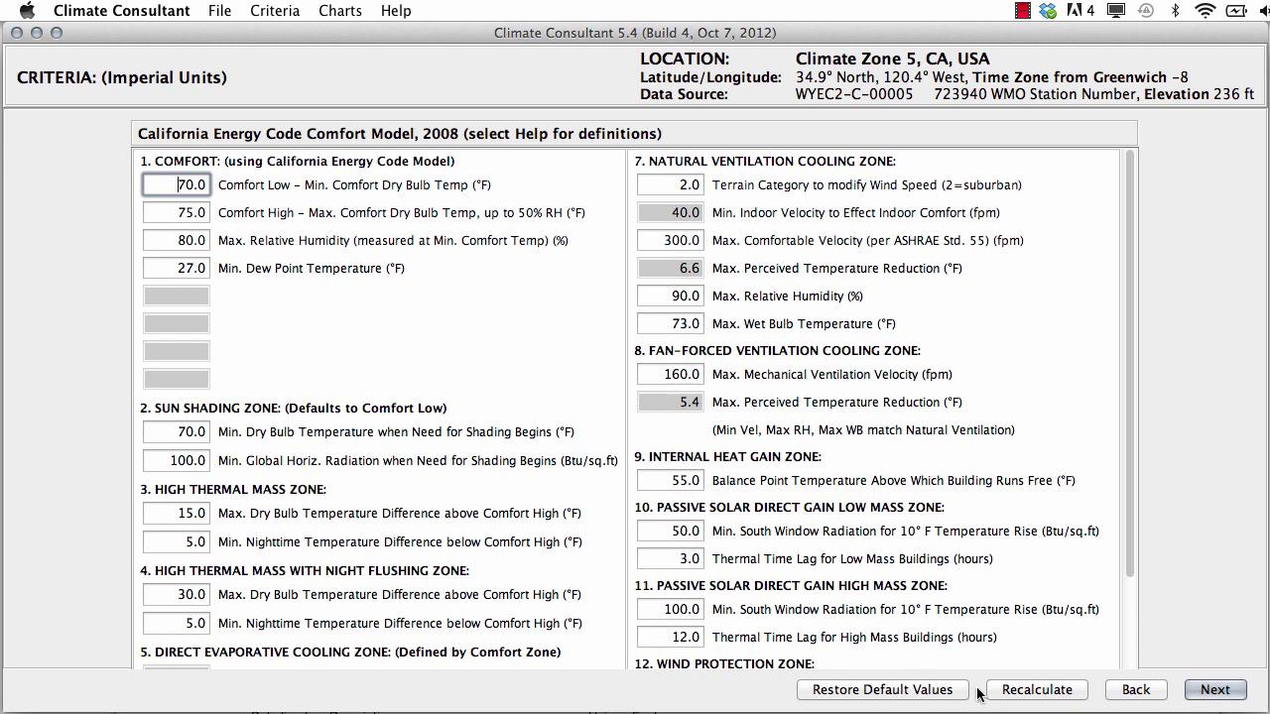
click(1215, 690)
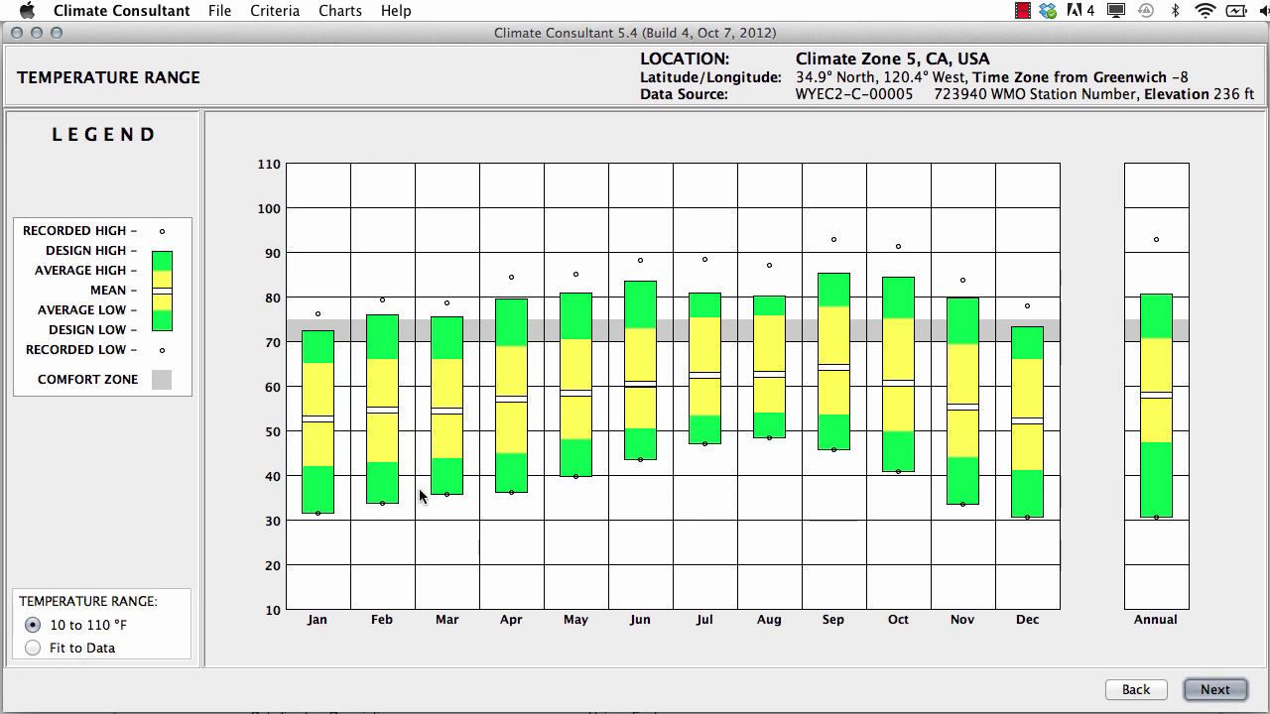
Replot the Radiation Range chart with a tilted surface at 90 degrees from horizontal
click(1220, 689)
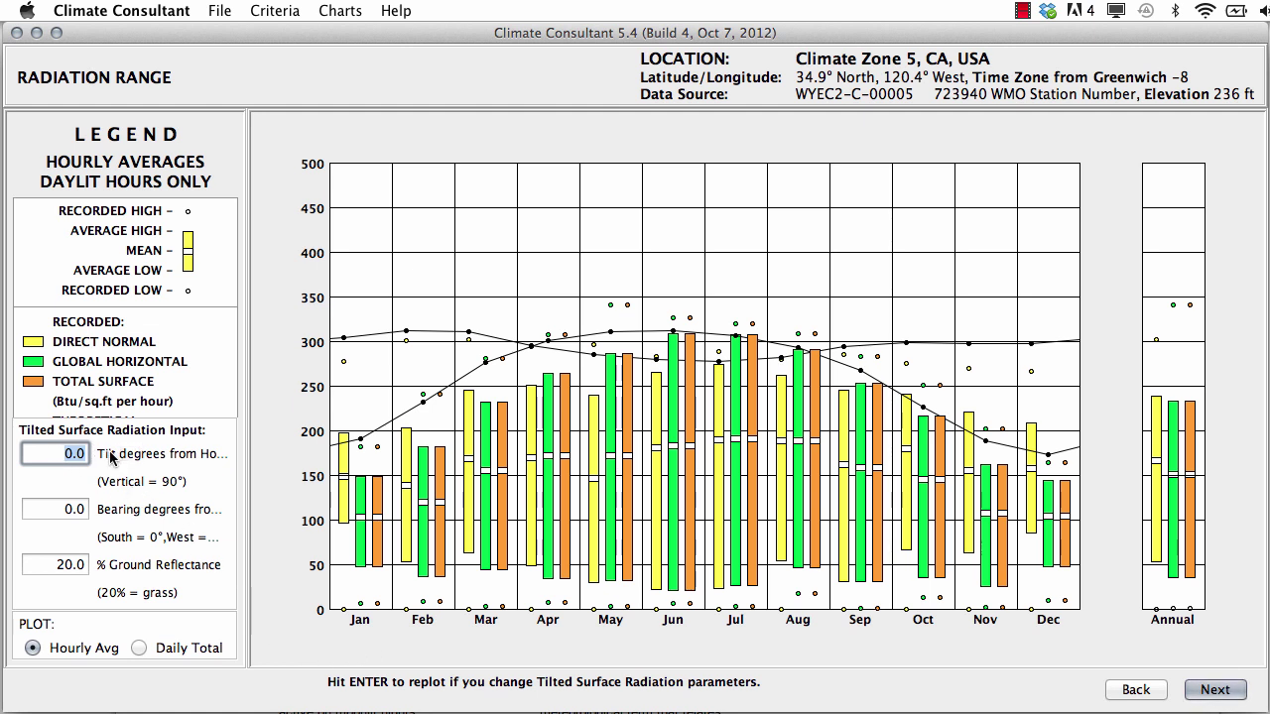
text(90)
key(Return)
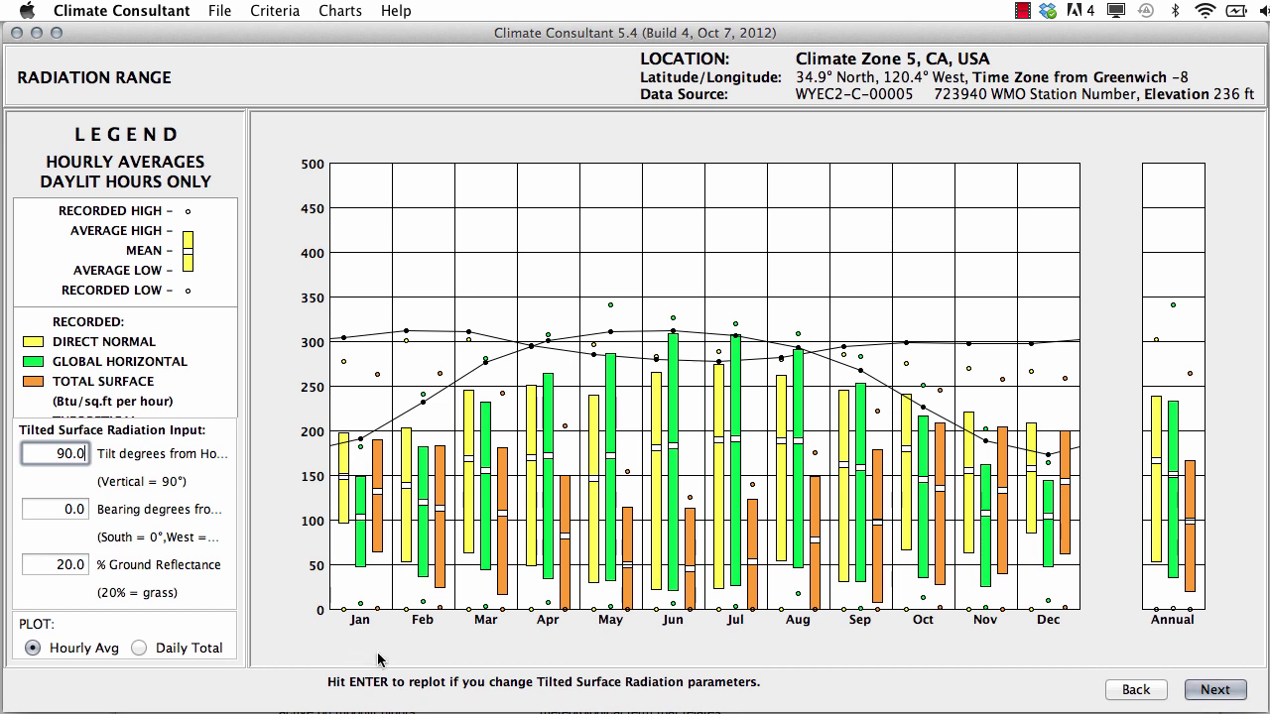
Continue past the Sky Cover Range chart to the Sun Shading Chart and plot June 21 to December 21
key(Return)
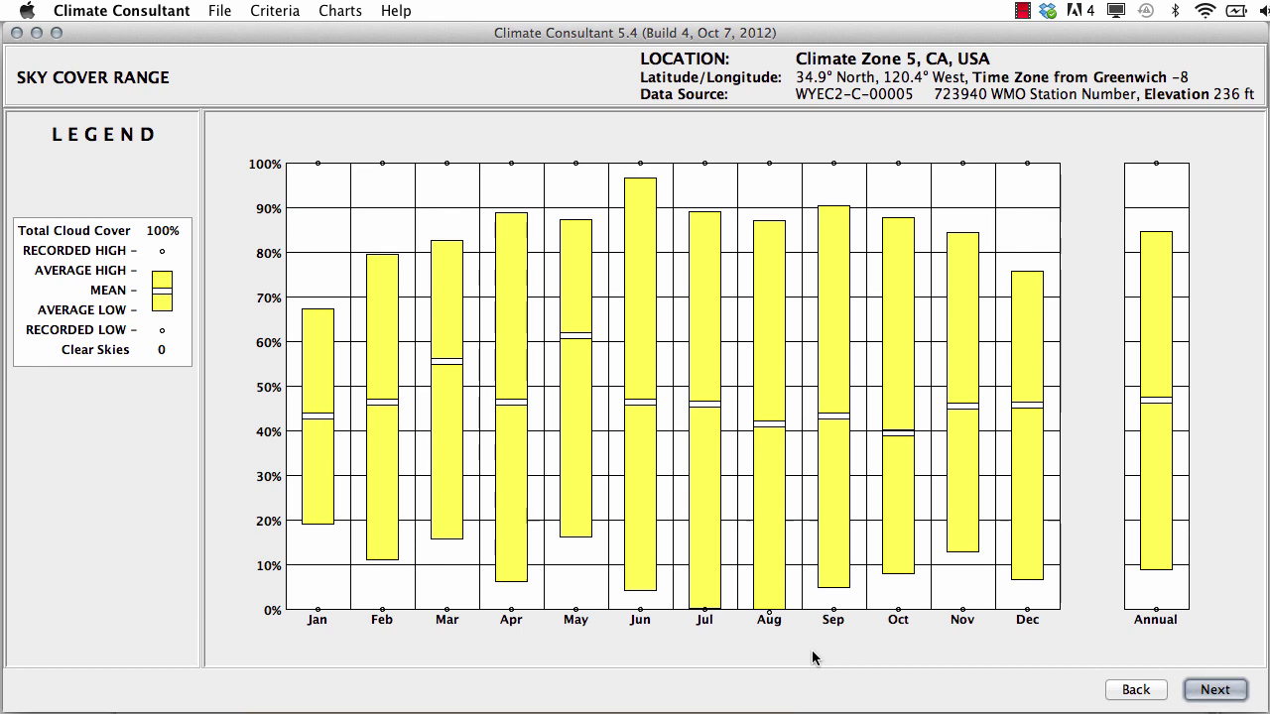
key(Return)
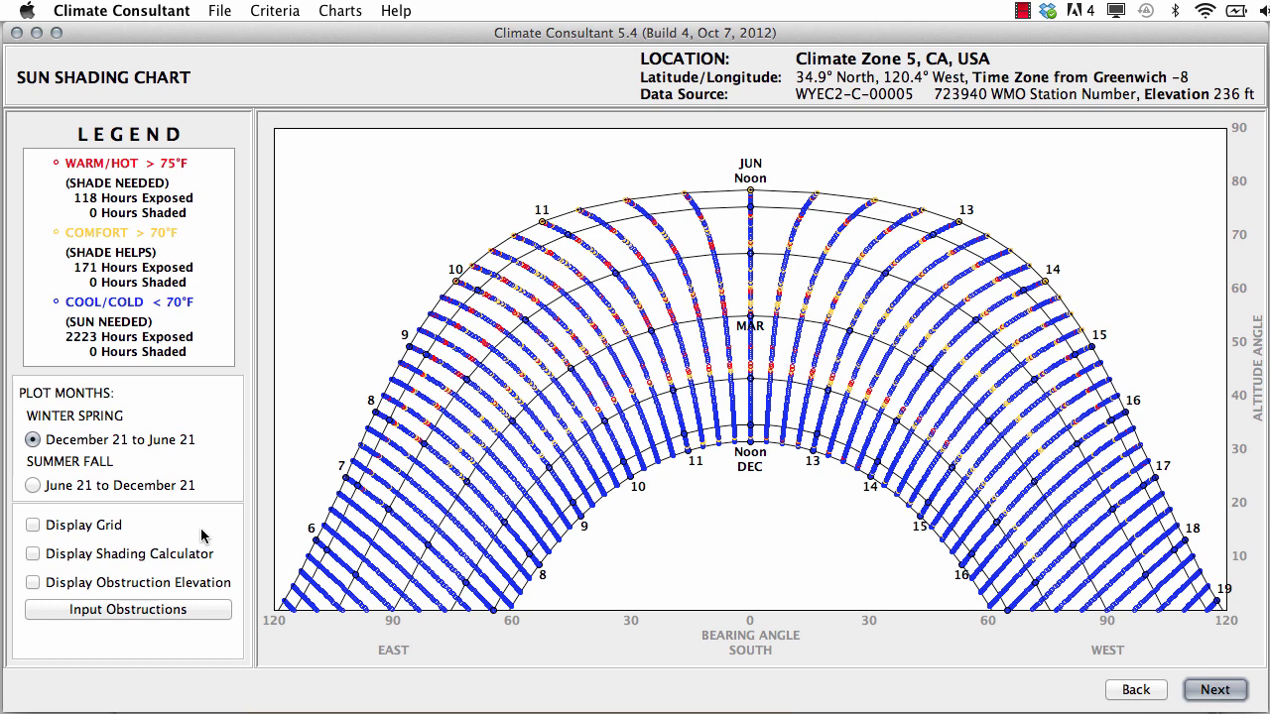
click(34, 486)
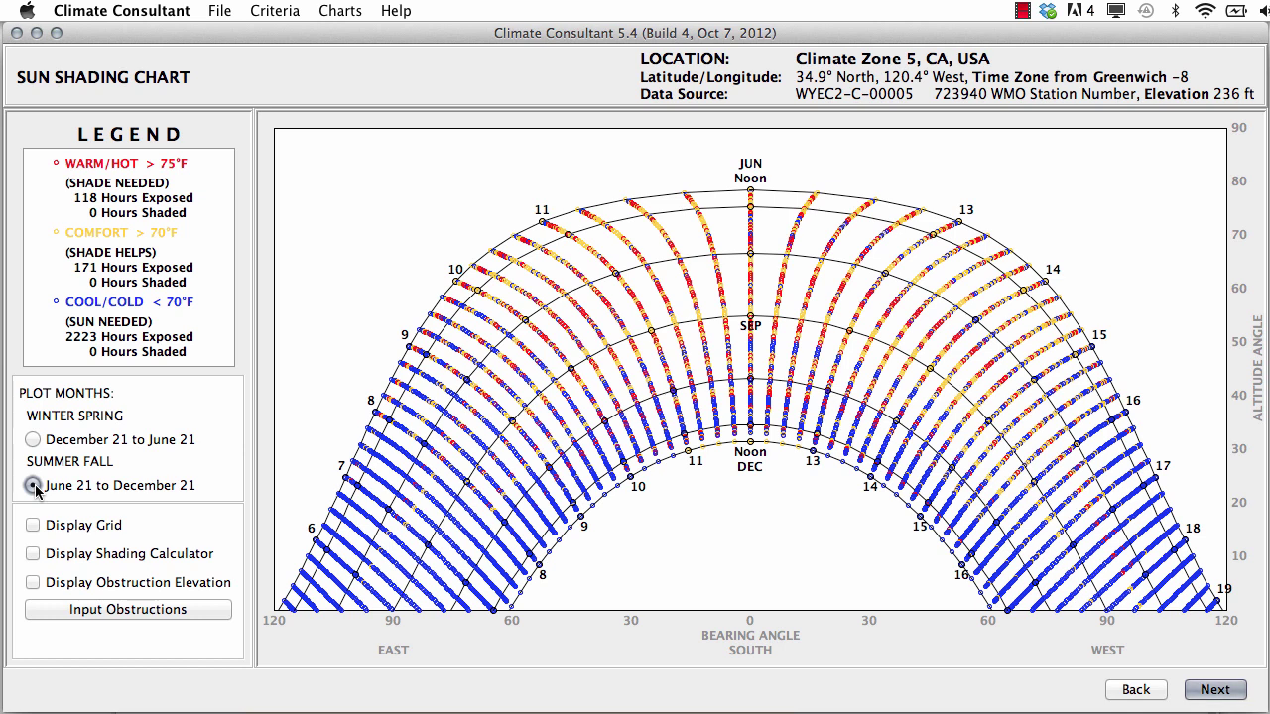
Display the shading calculator on the sun chart and set the overhang's profile angle to about 50 degrees
click(33, 555)
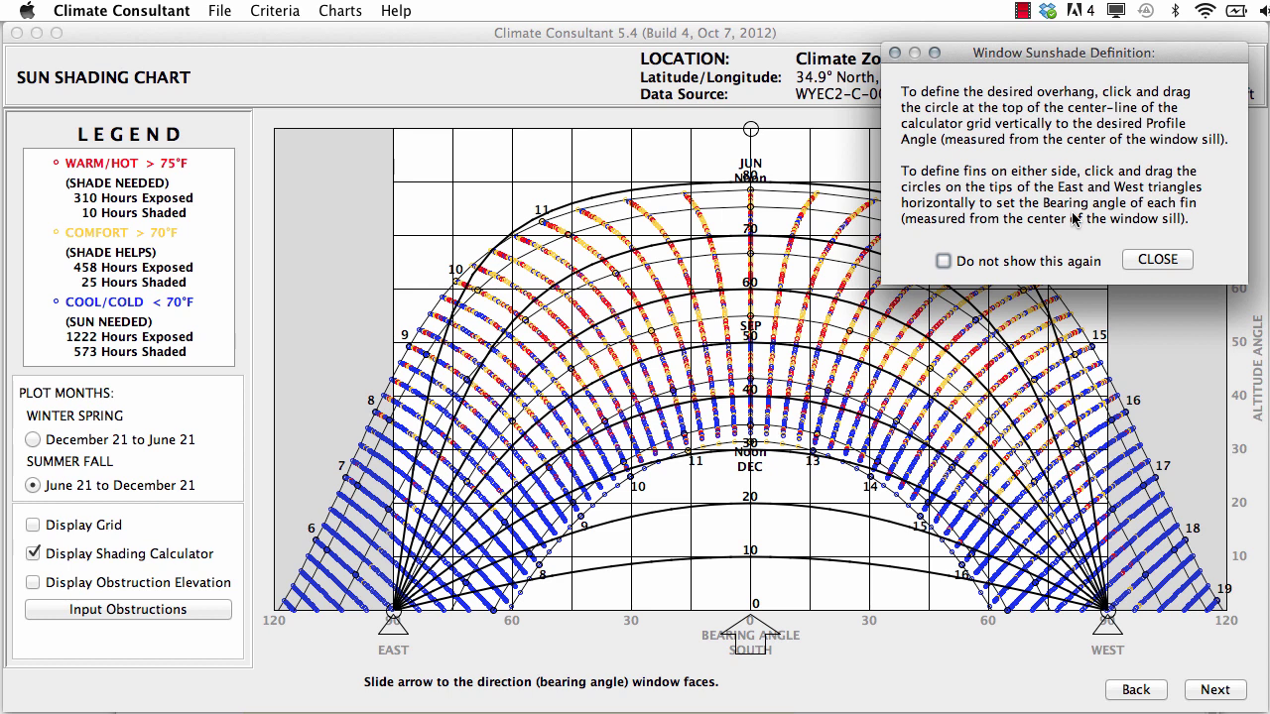
click(1140, 259)
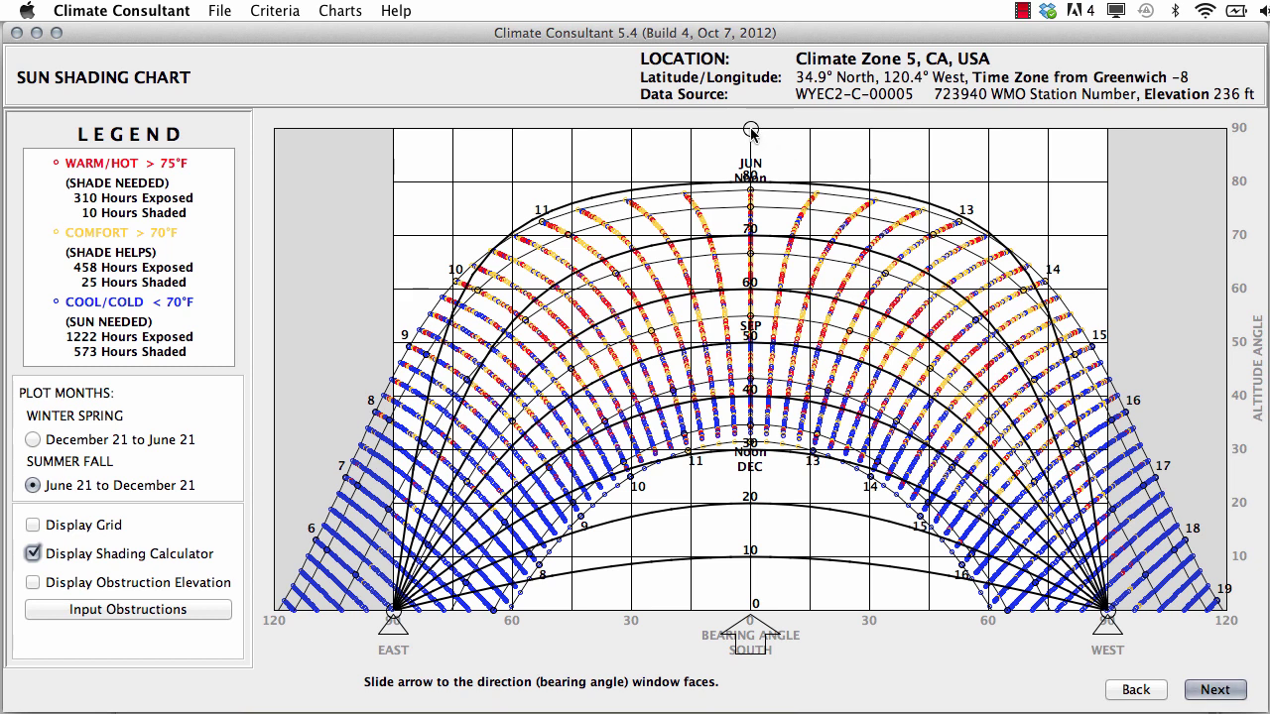
drag(751, 131, 750, 185)
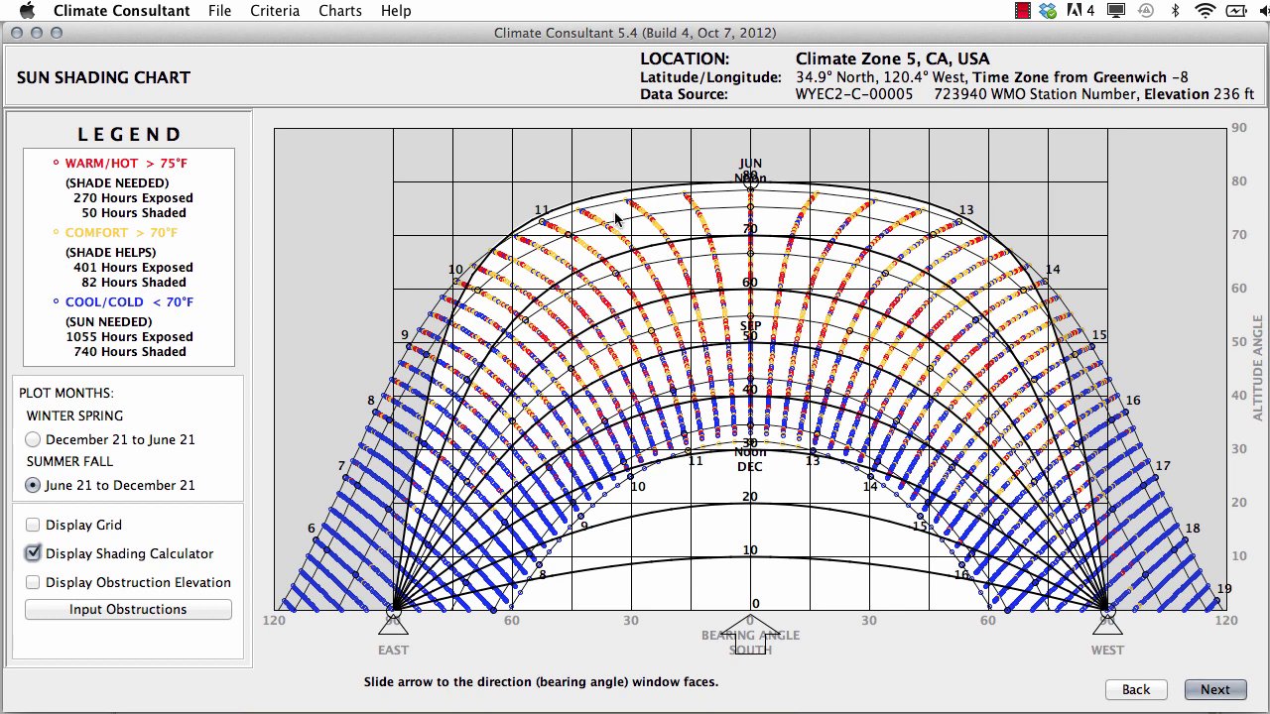
drag(750, 184, 750, 343)
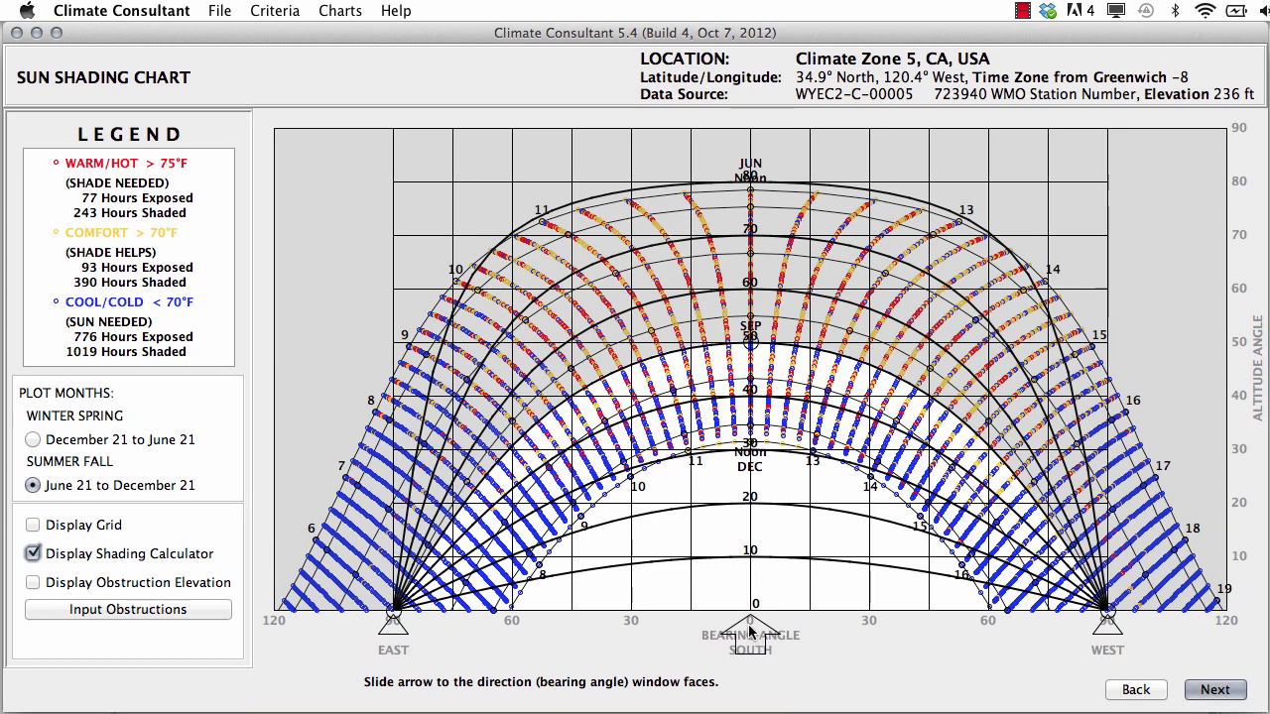
Face the window about 10° west of south with a west fin at about 40° bearing, and hide the shading calculator
drag(749, 628, 787, 645)
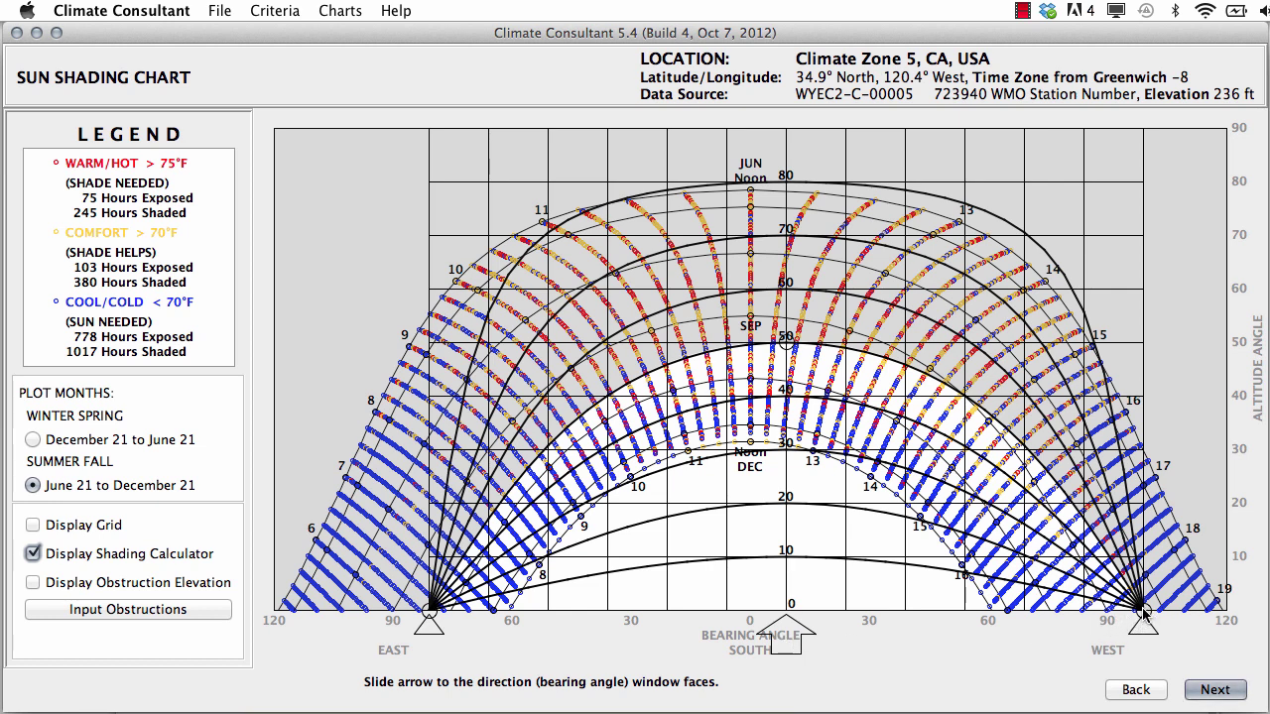
drag(1143, 615, 903, 611)
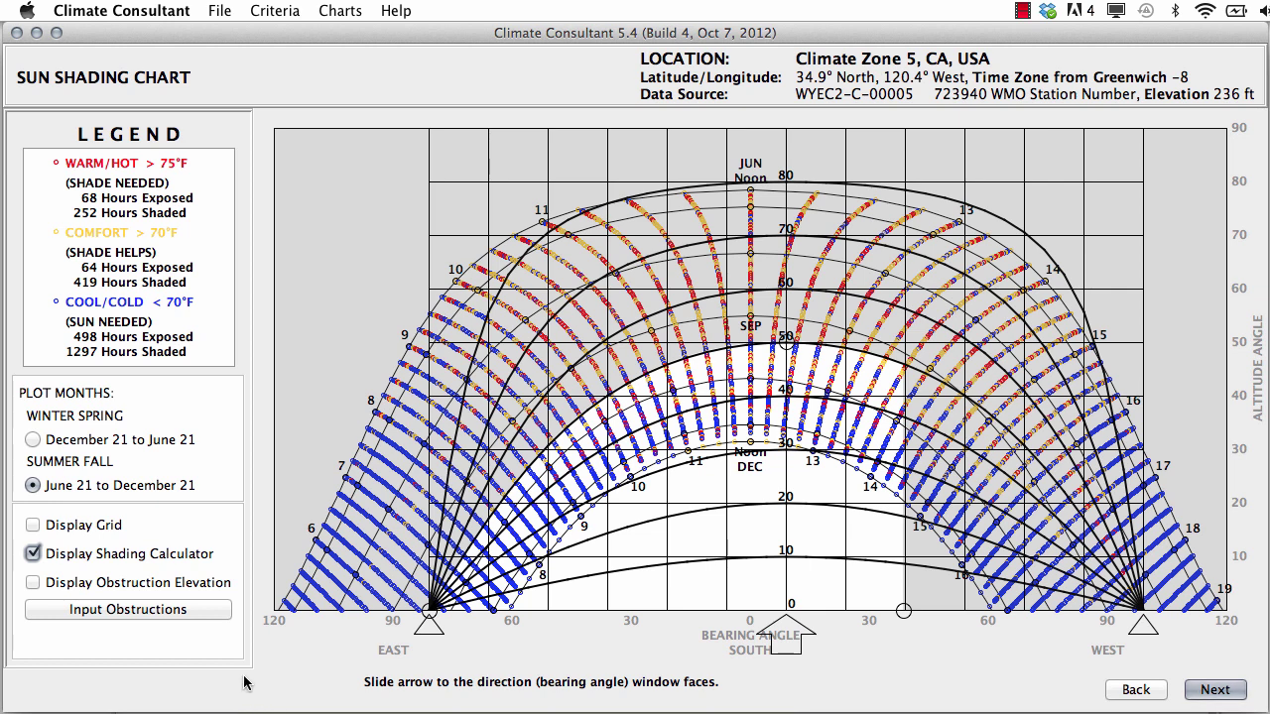
click(33, 555)
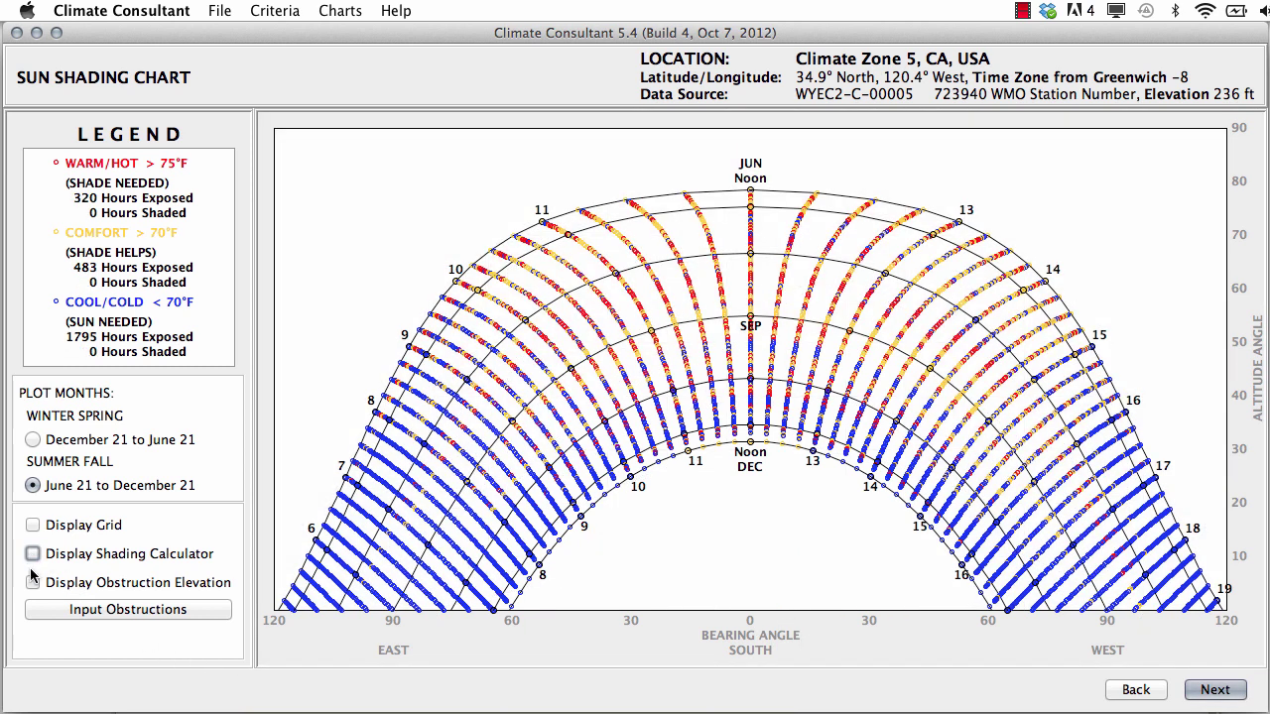
Add a Medium Tree (existing not mature) obstruction to the south at 15 feet distance, with a window sill height of 3 feet
click(86, 616)
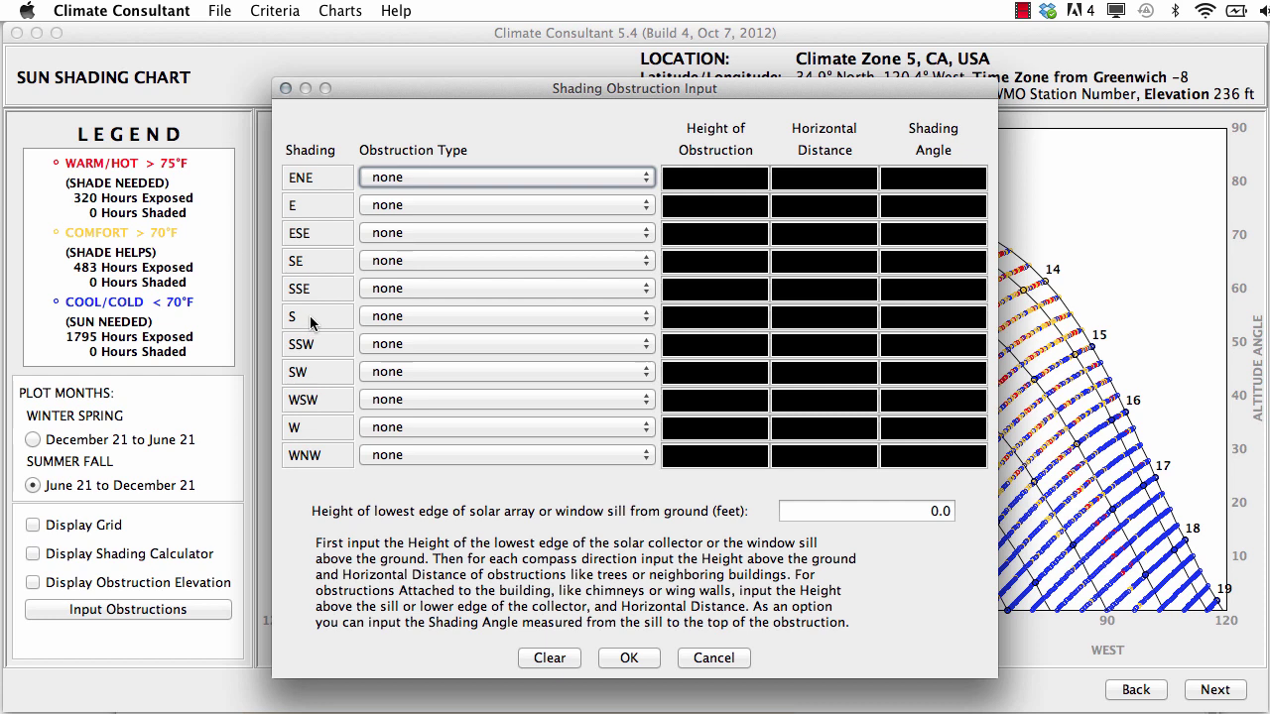
click(422, 318)
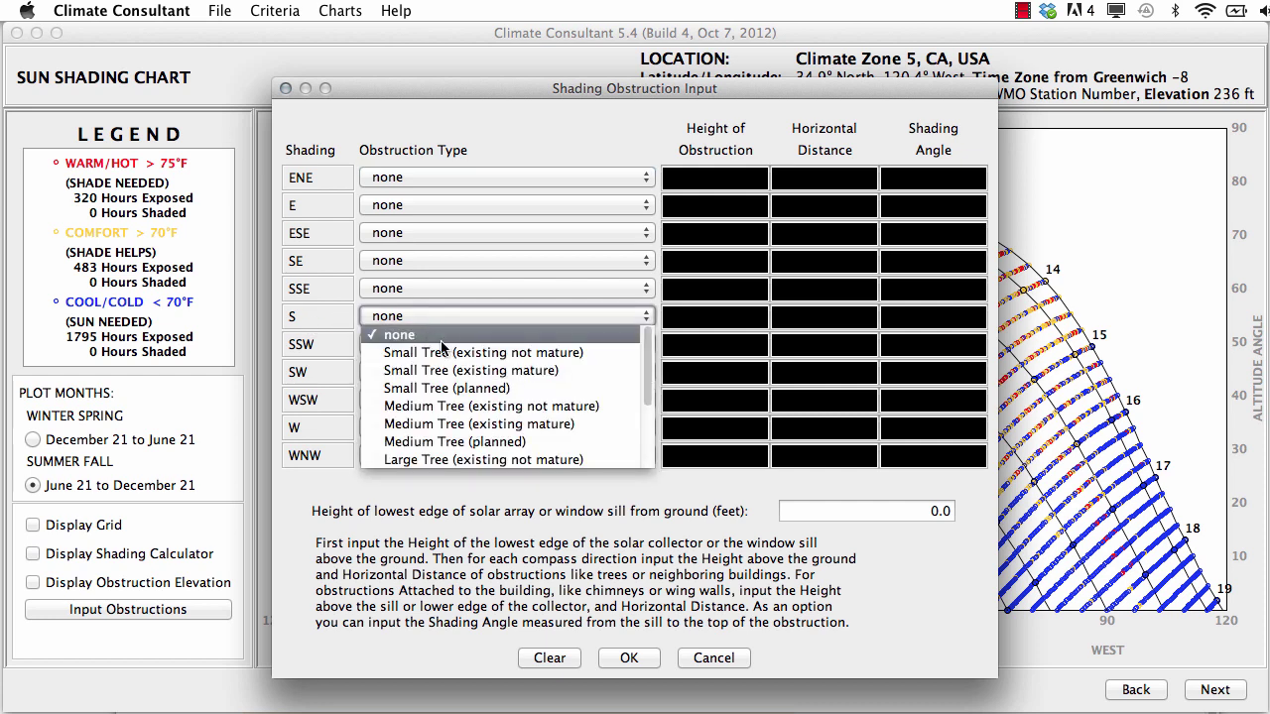
click(447, 405)
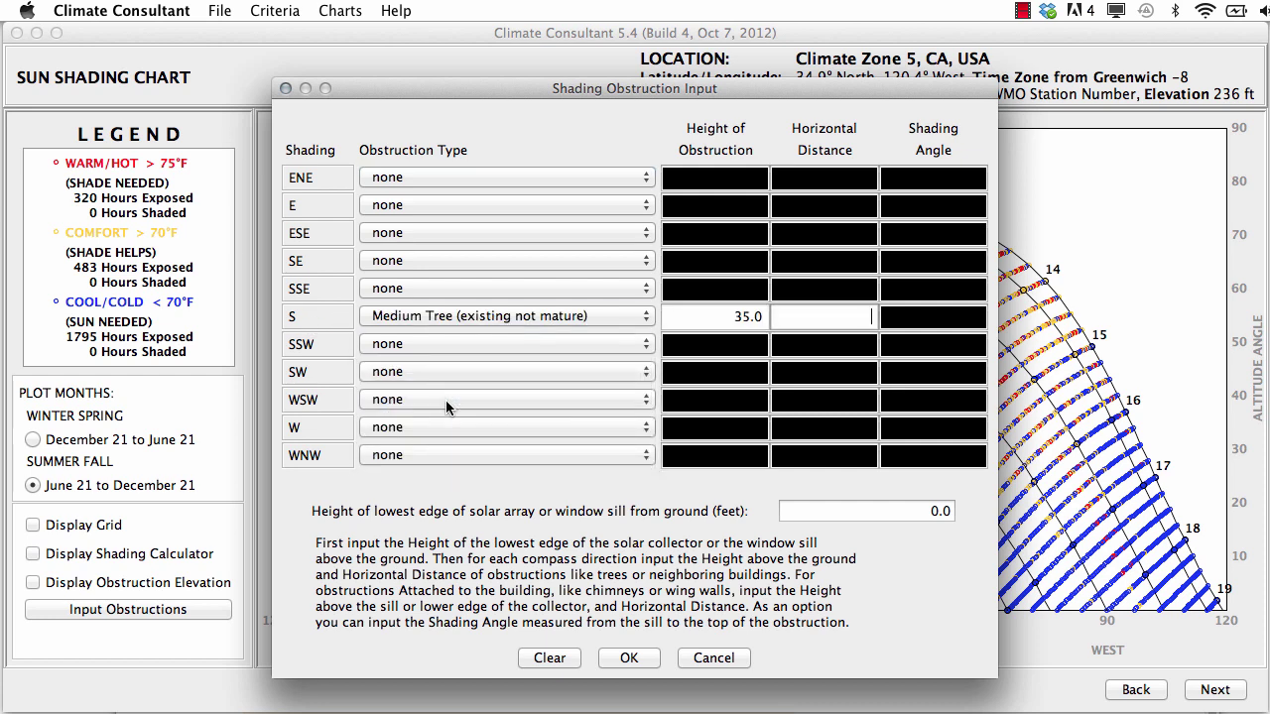
click(836, 304)
click(930, 512)
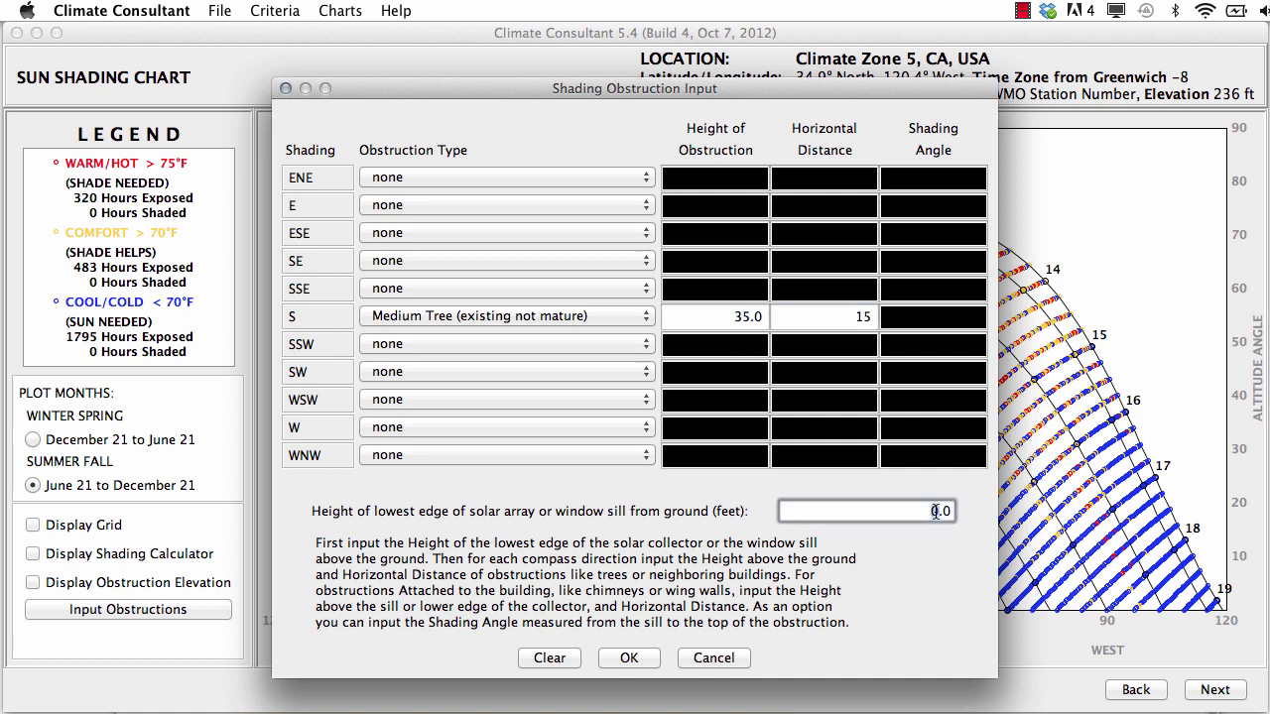
text(3)
click(629, 659)
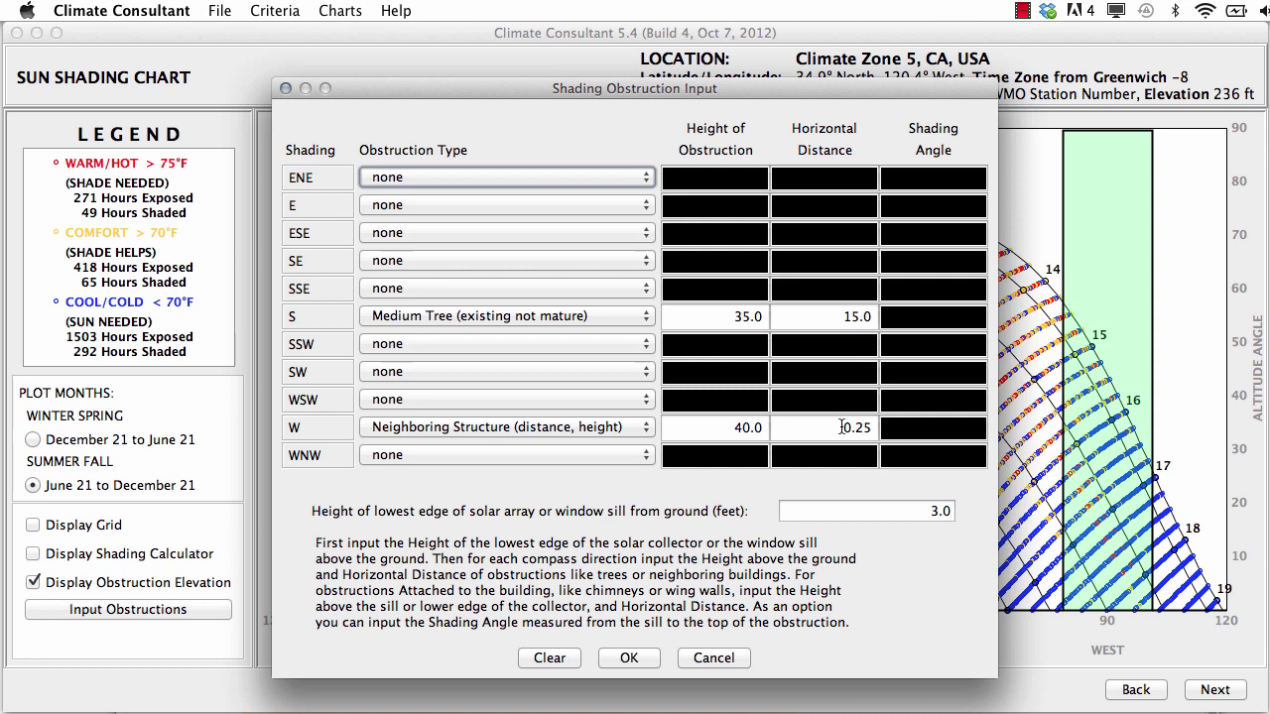
Replace the horizontal distance of the neighboring structure on the west side and apply the shading obstructions
drag(841, 426, 872, 428)
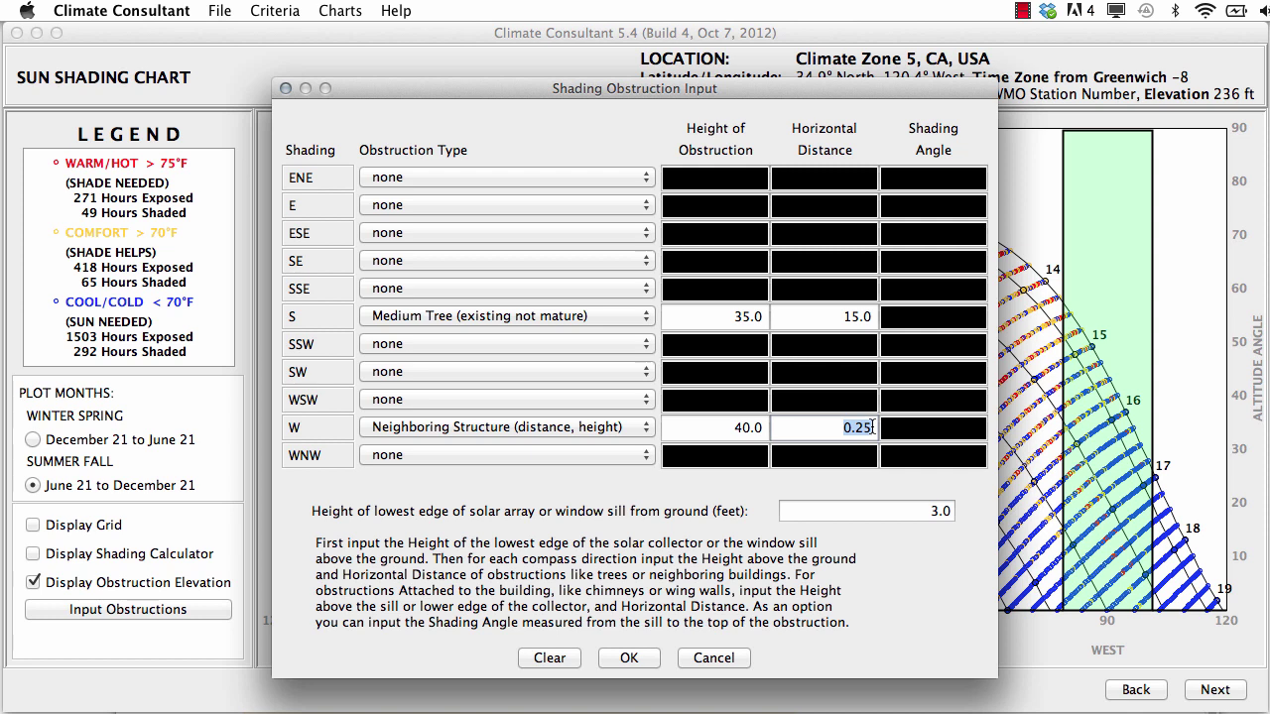
click(872, 427)
click(631, 658)
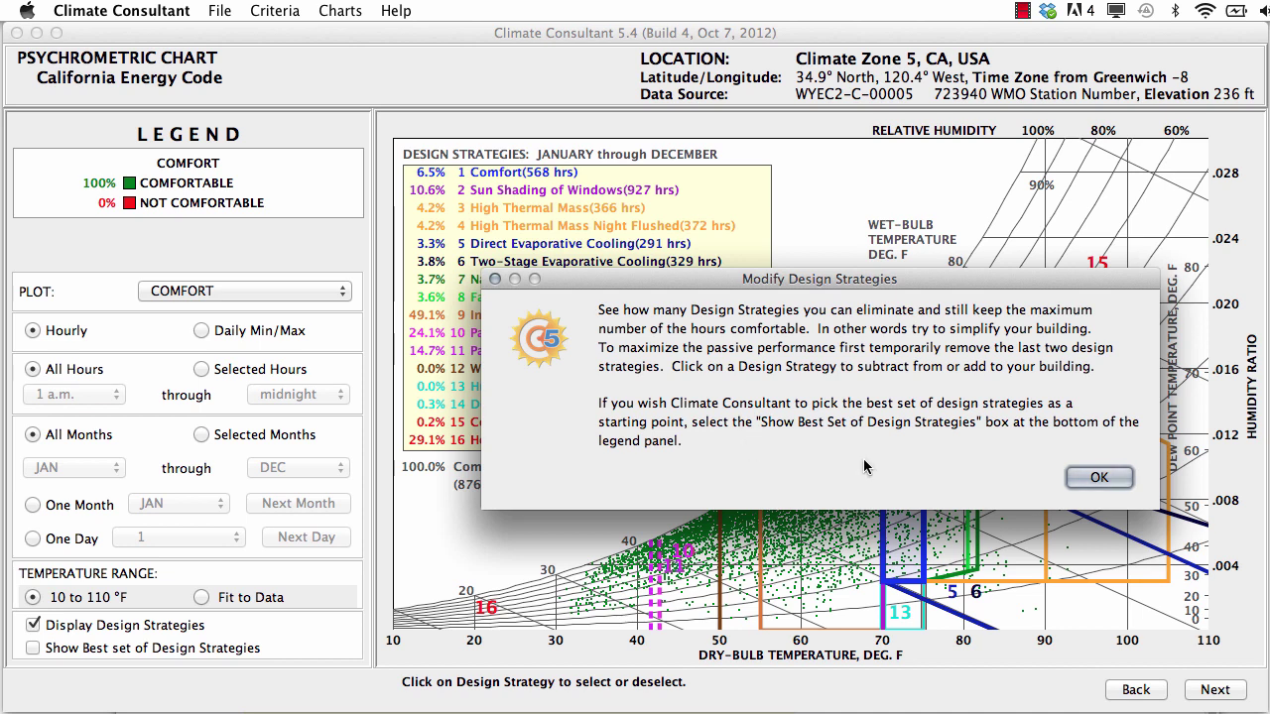
Exclude Humidification Only, Dehumidification Only and Wind Protection of Outdoor Spaces from the psychrometric chart's design strategies
click(1091, 477)
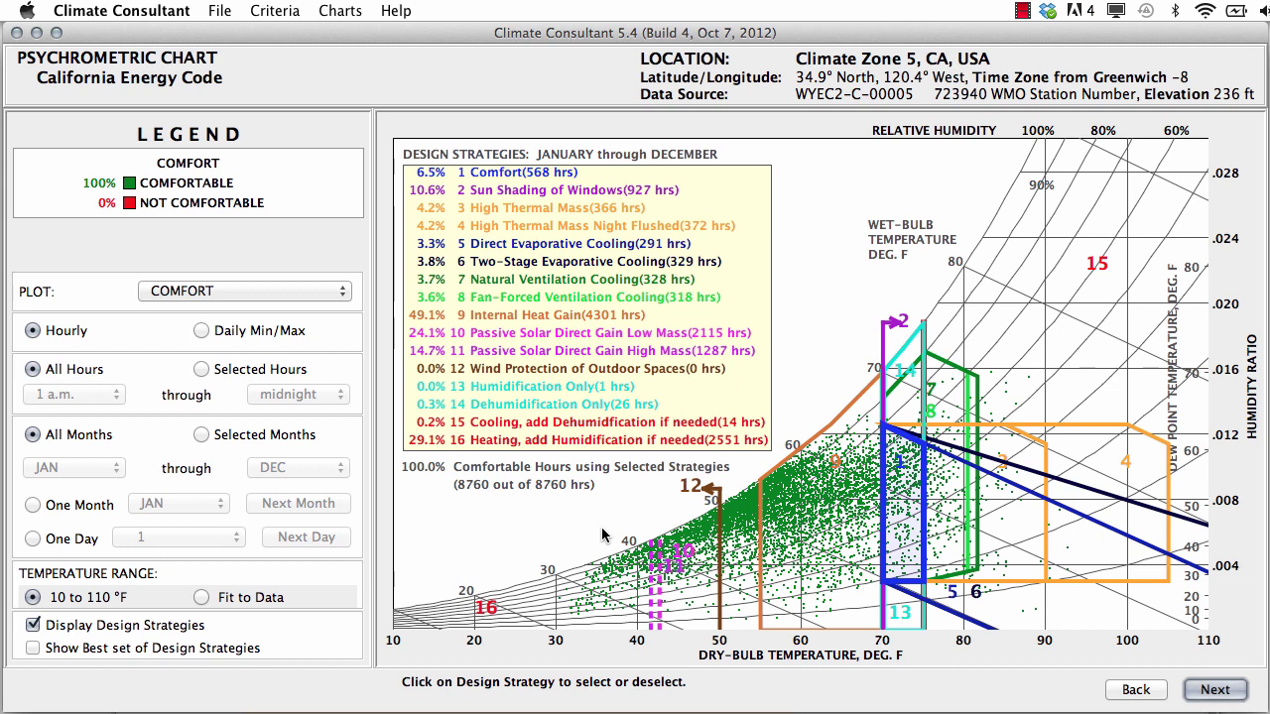
click(551, 388)
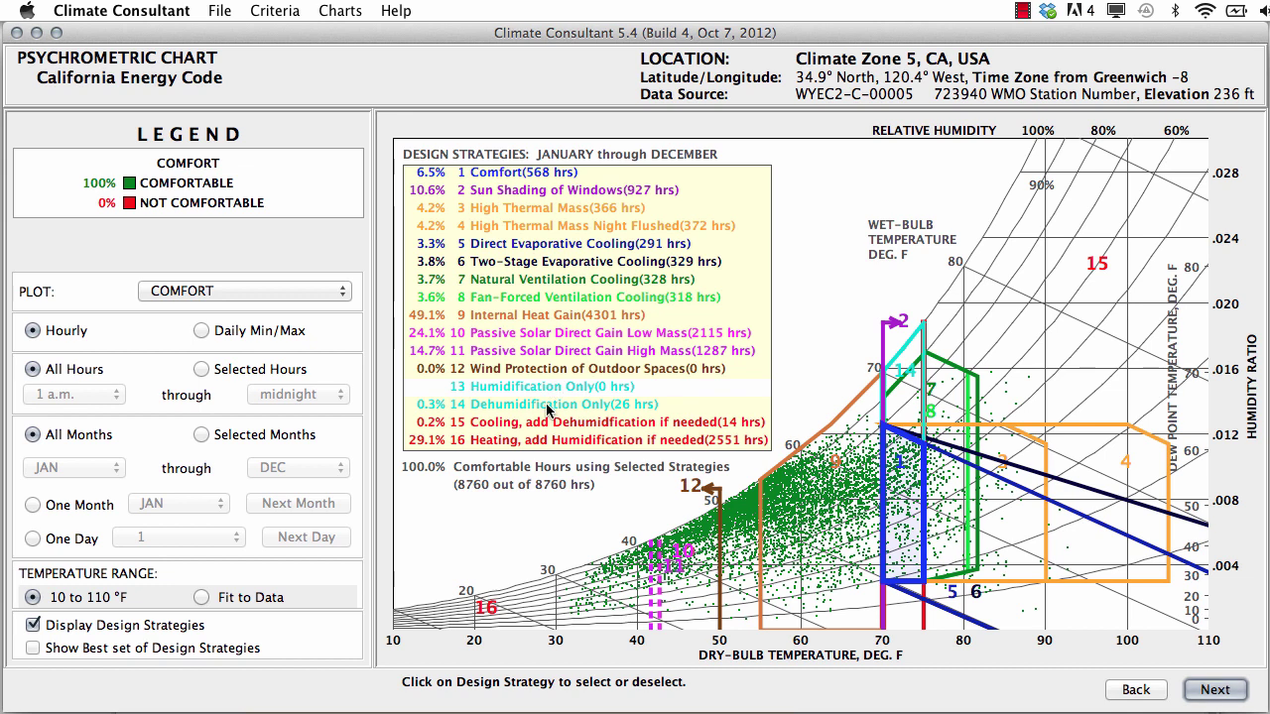
click(548, 406)
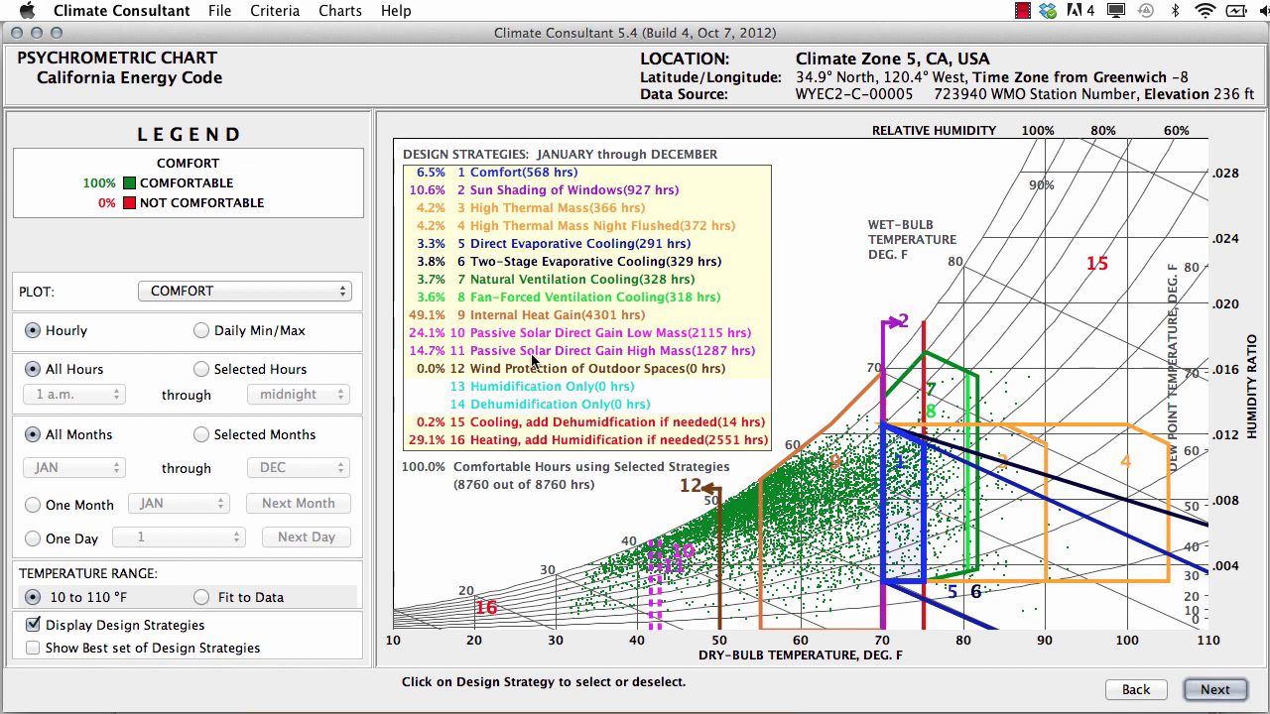
click(533, 369)
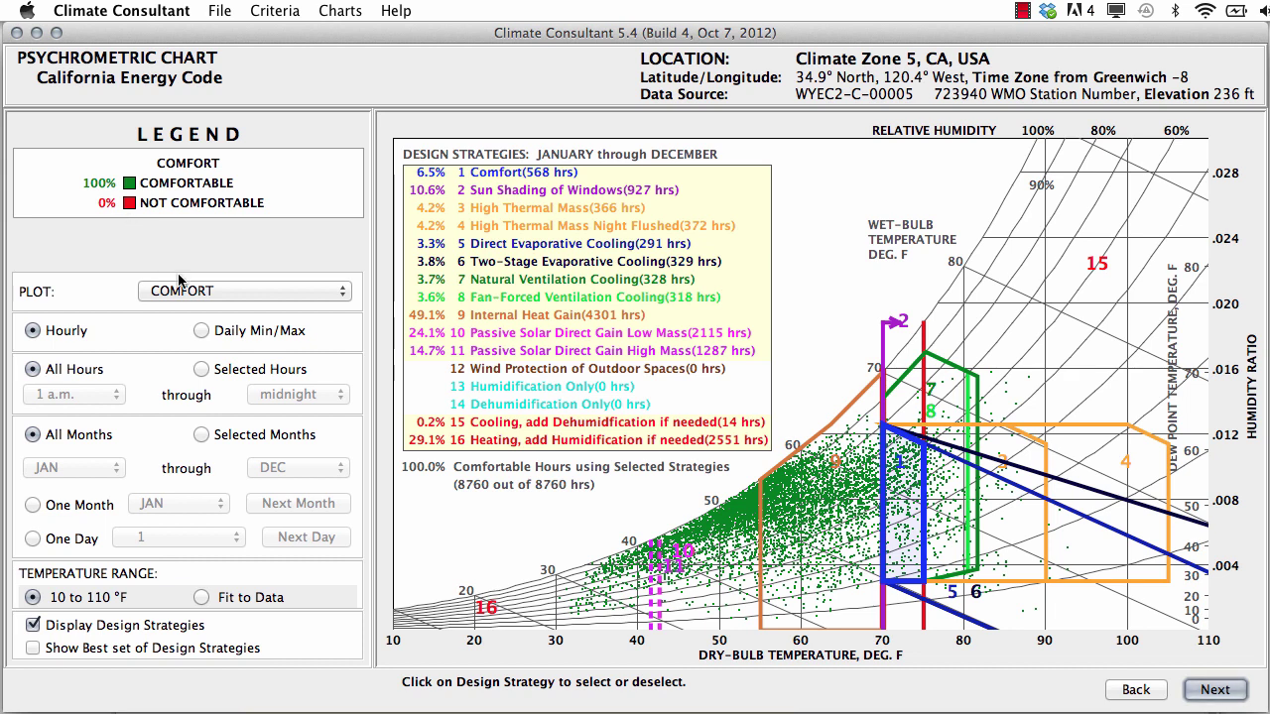
Exclude the Internal Heat Gain strategy, and test removing the Heating strategy before restoring it
click(501, 315)
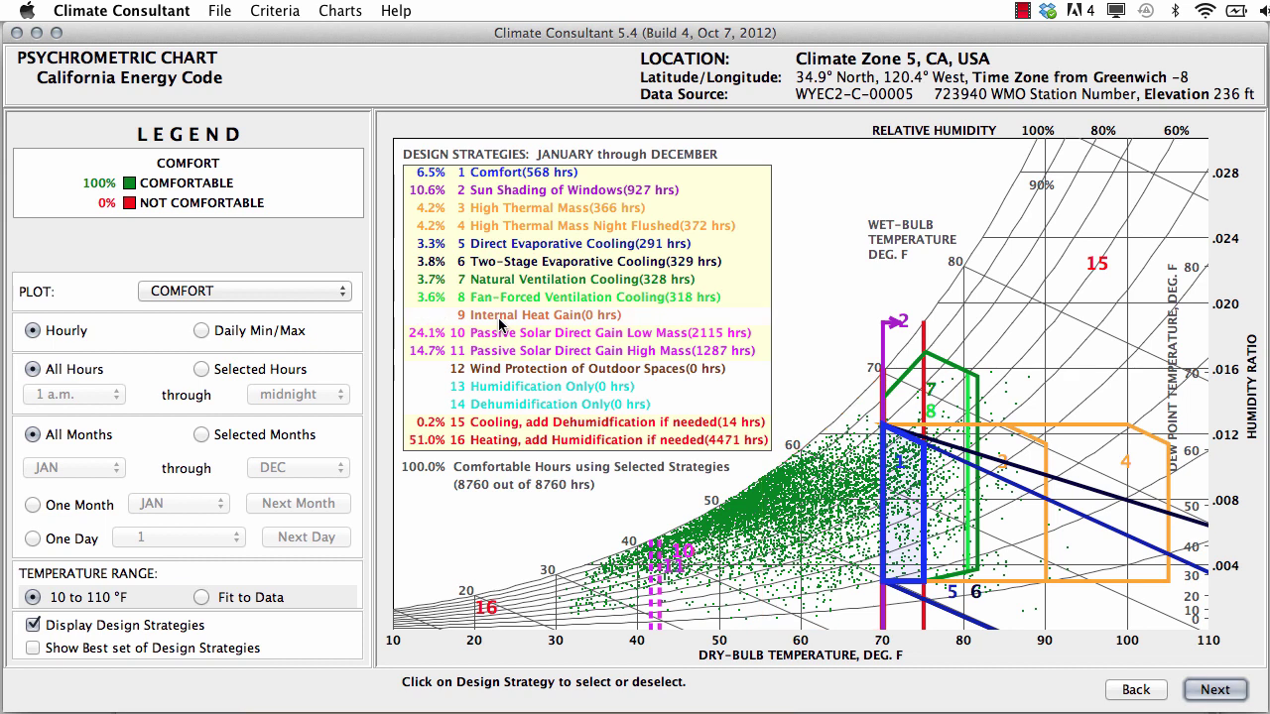
click(489, 443)
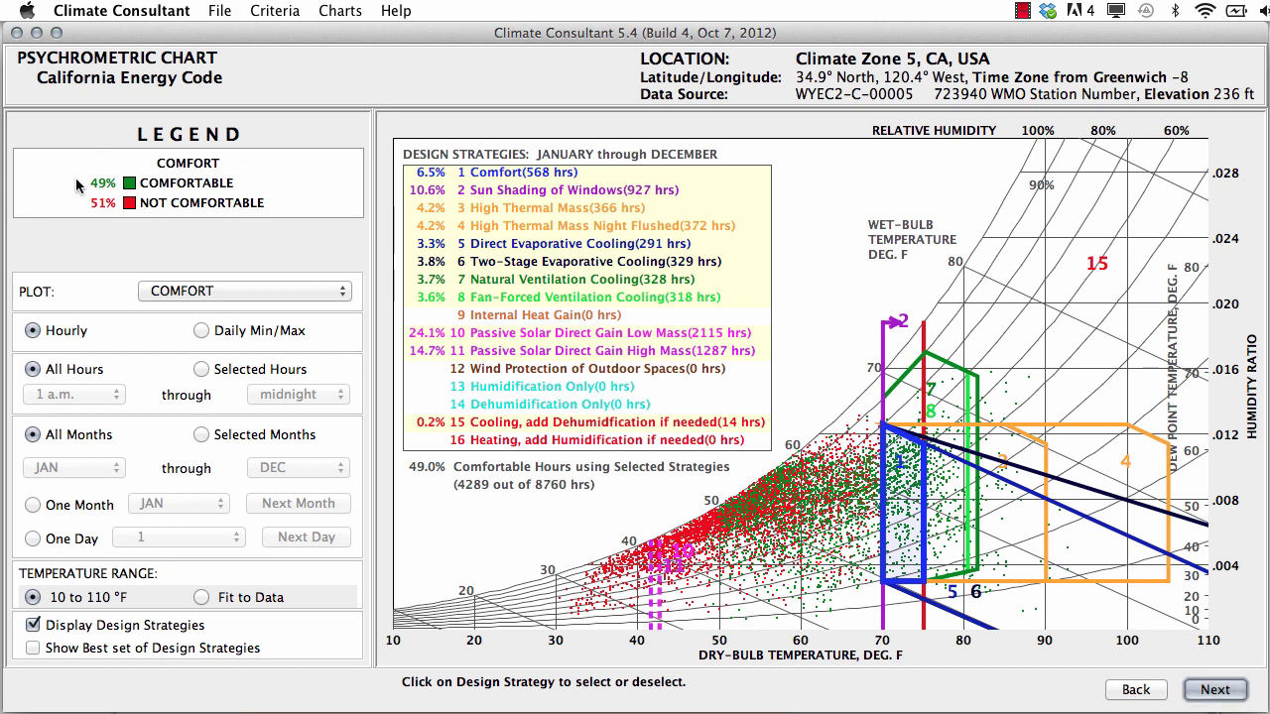
click(413, 440)
Continue to the Design Guidelines and view the sketch for guideline 18 on keeping the building small
key(Return)
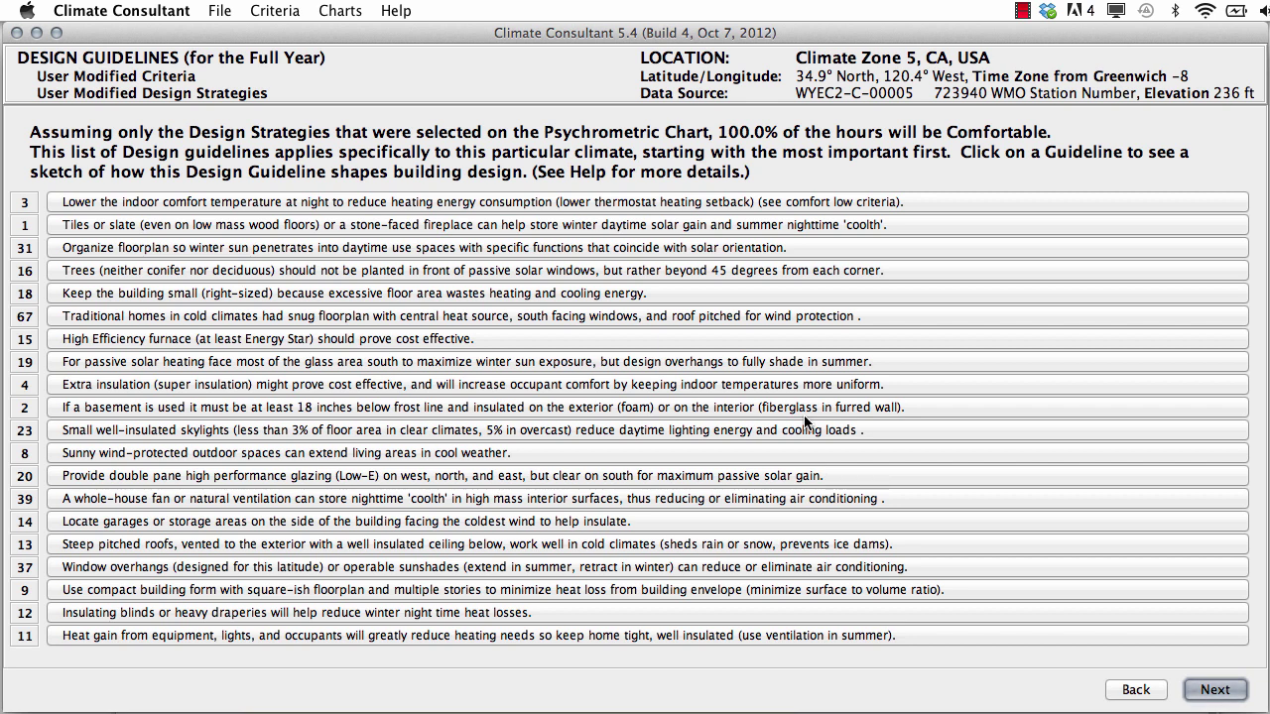
click(628, 294)
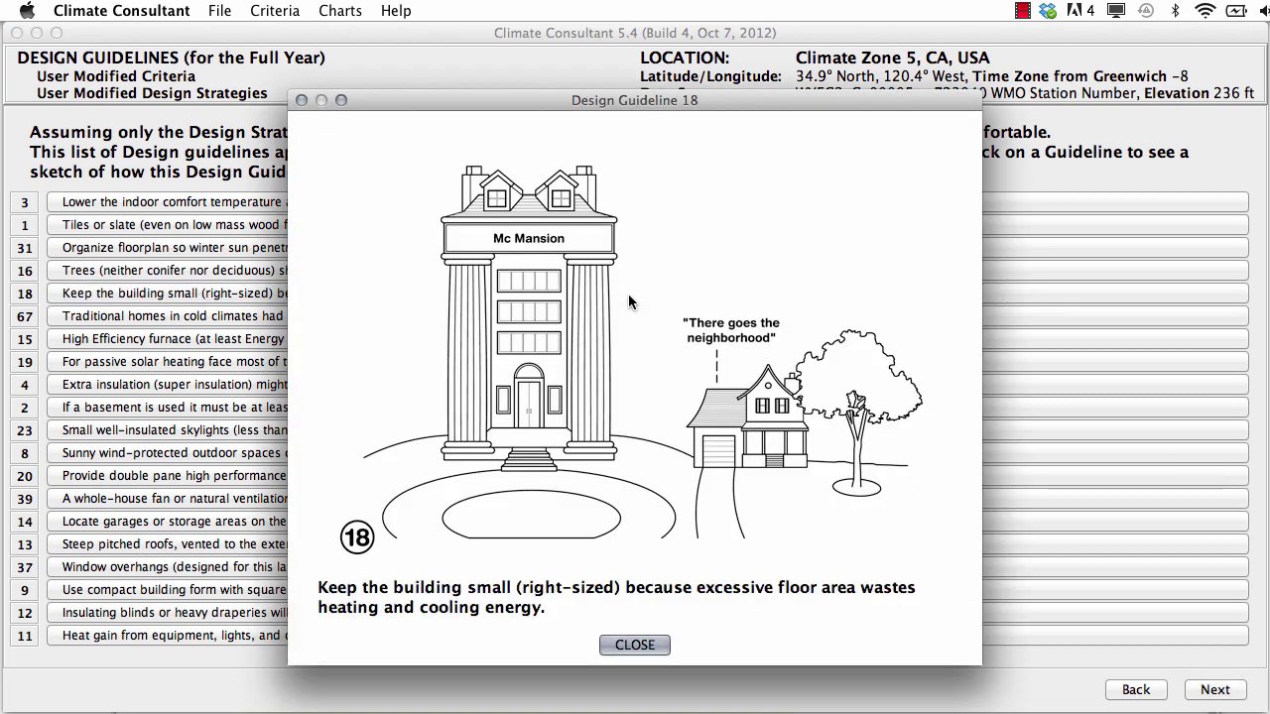
click(652, 645)
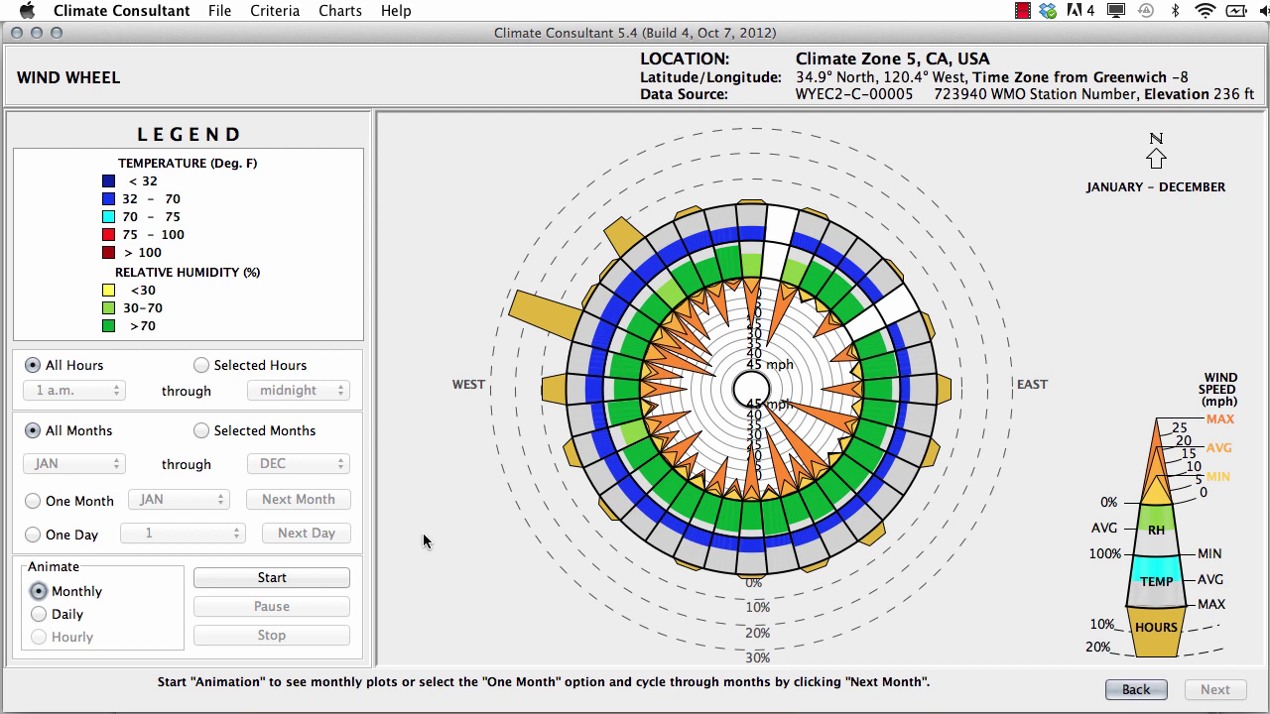
Animate the wind wheel at daily intervals
click(40, 616)
click(219, 582)
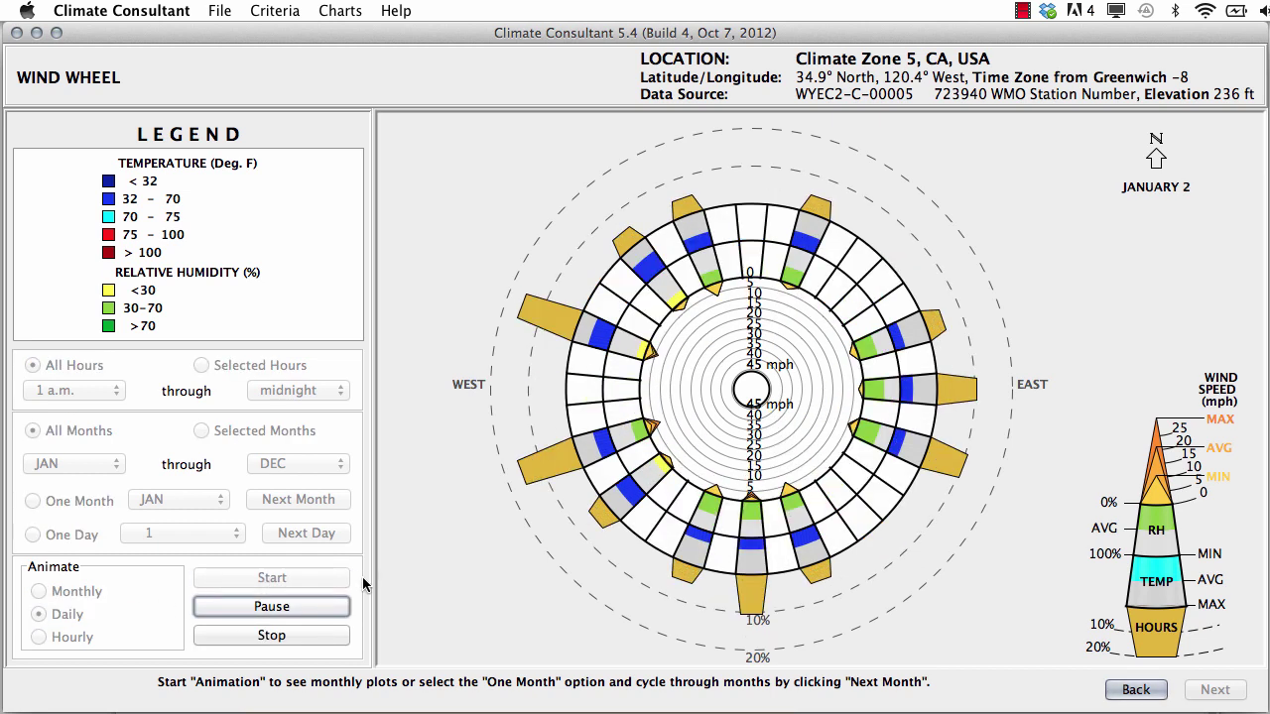